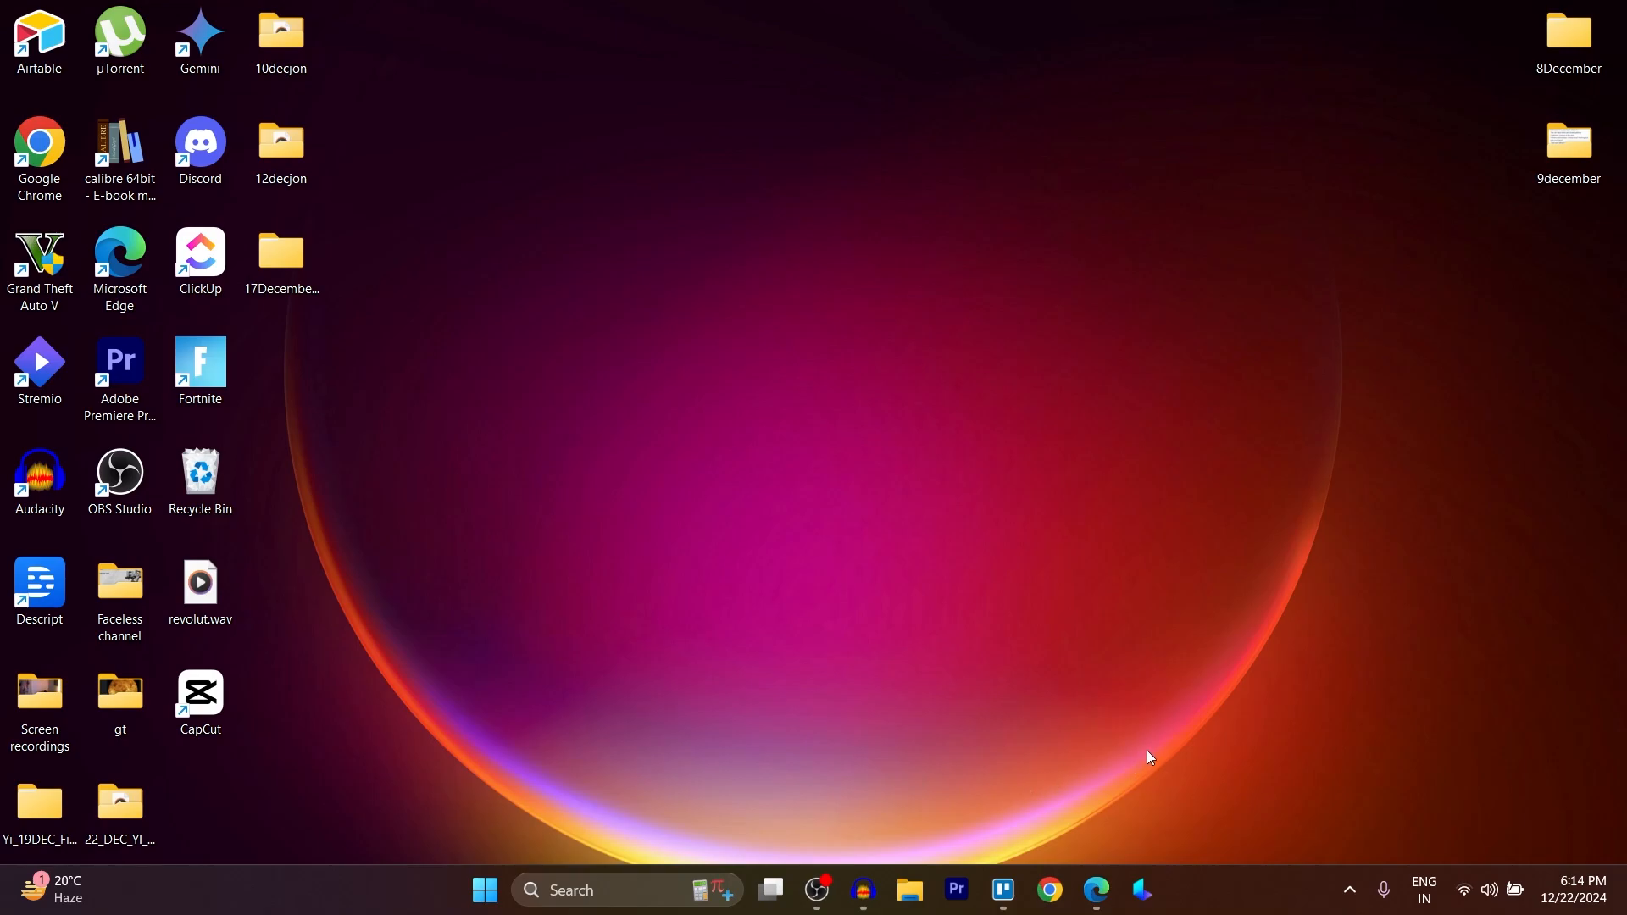
# - Search the web for skyfeed in Microsoft Edge, open the skyfeed.app site and close the search results page
pyautogui.click(1097, 890)
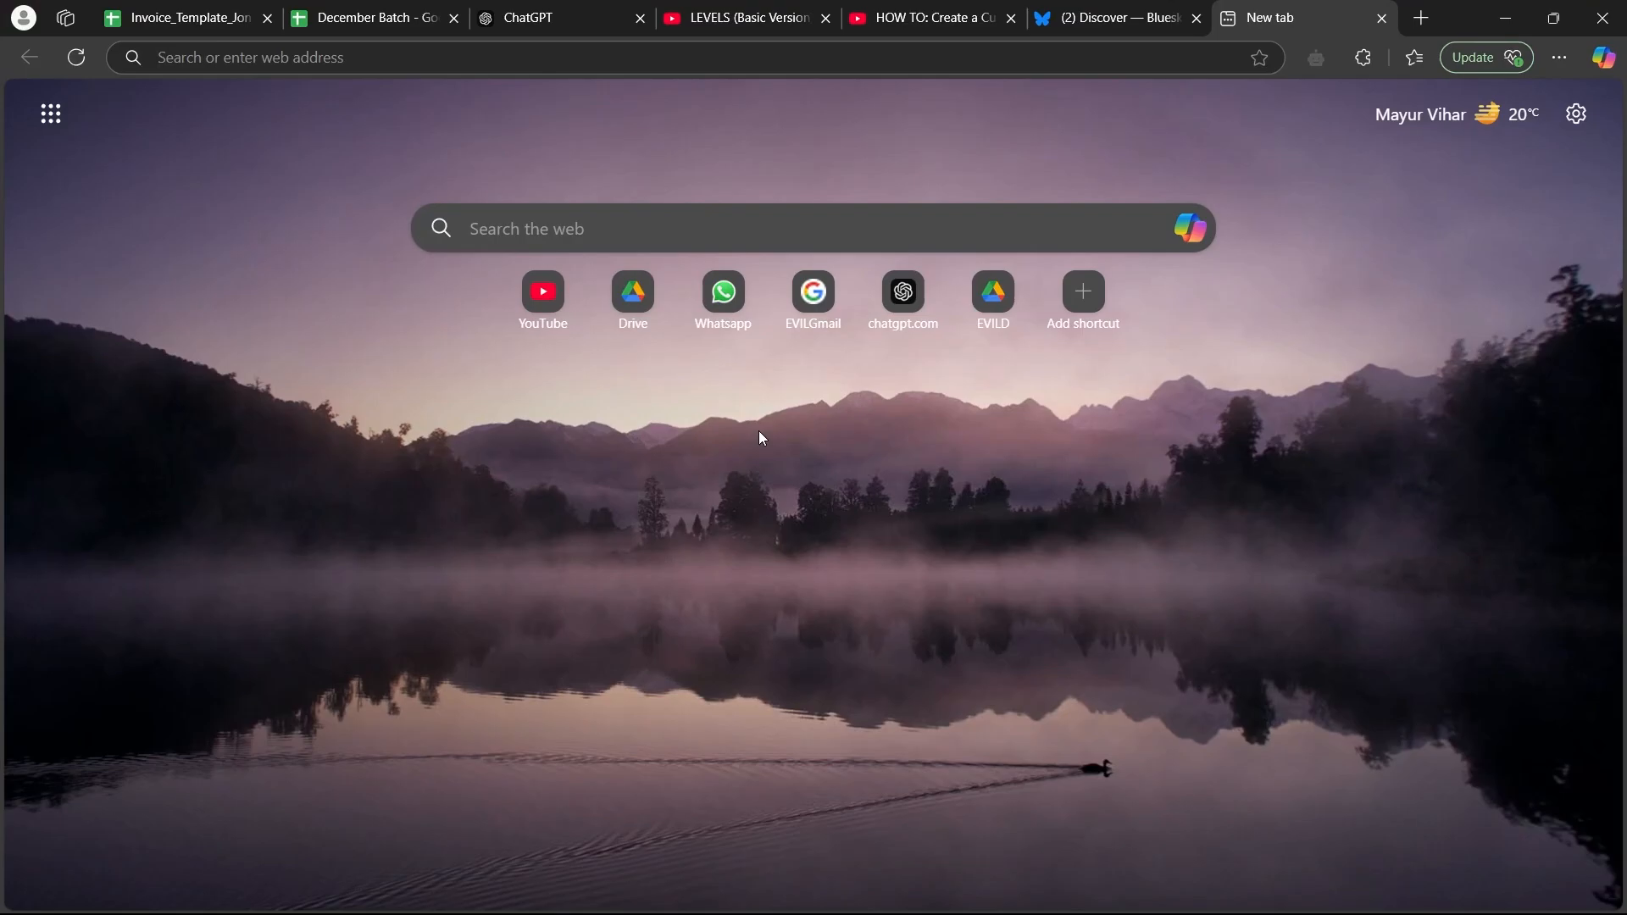
pyautogui.click(290, 52)
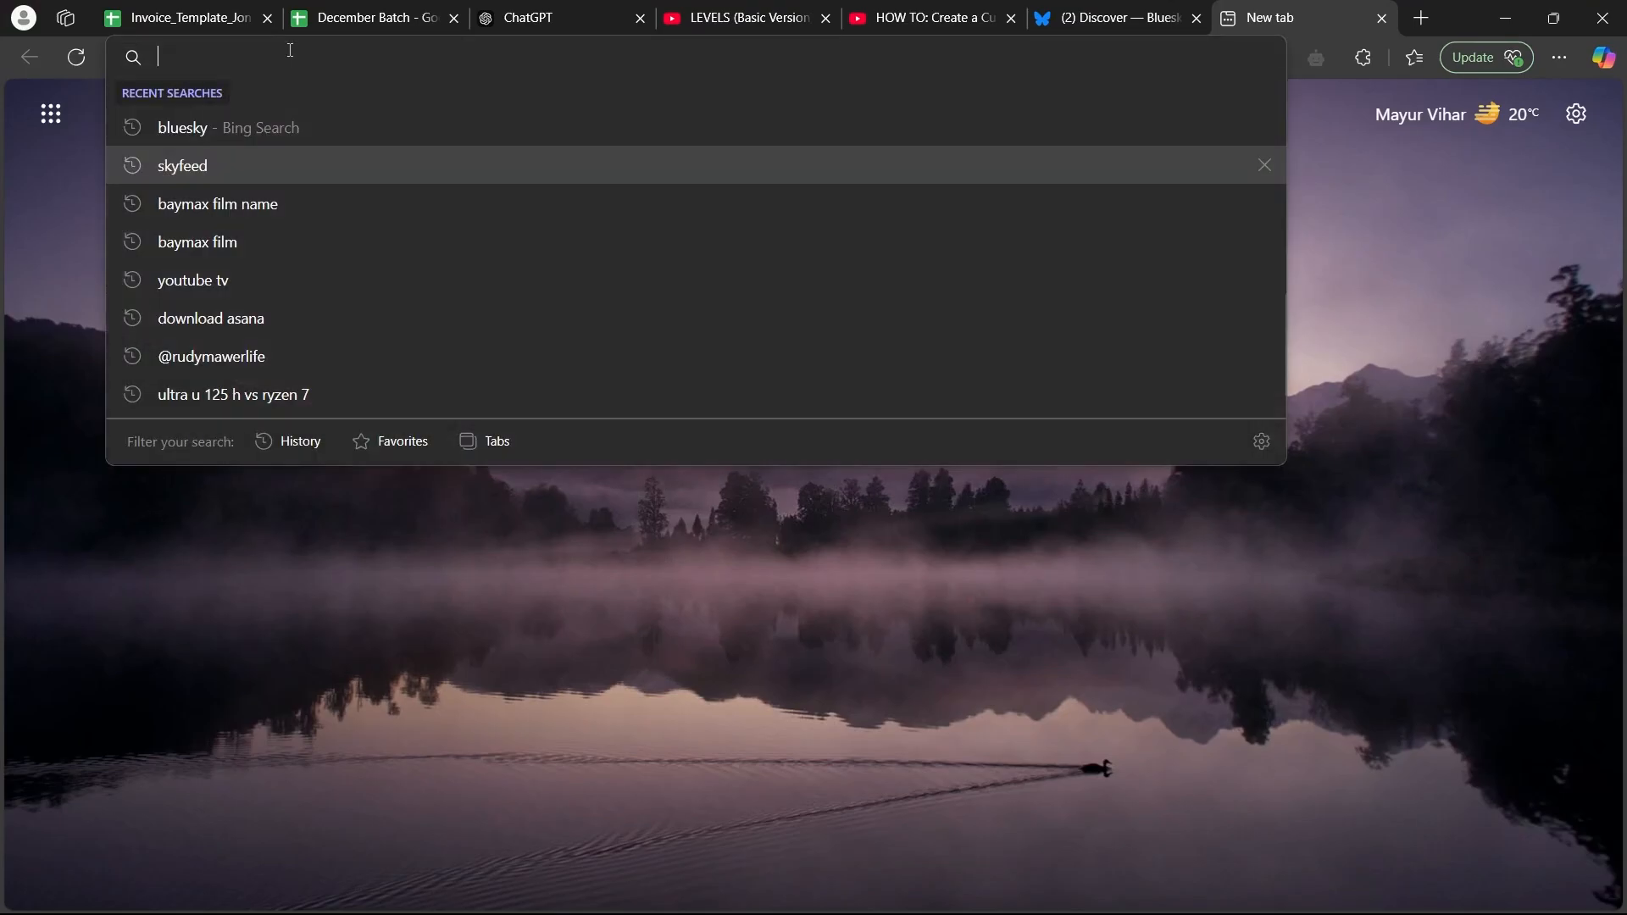
pyautogui.click(186, 166)
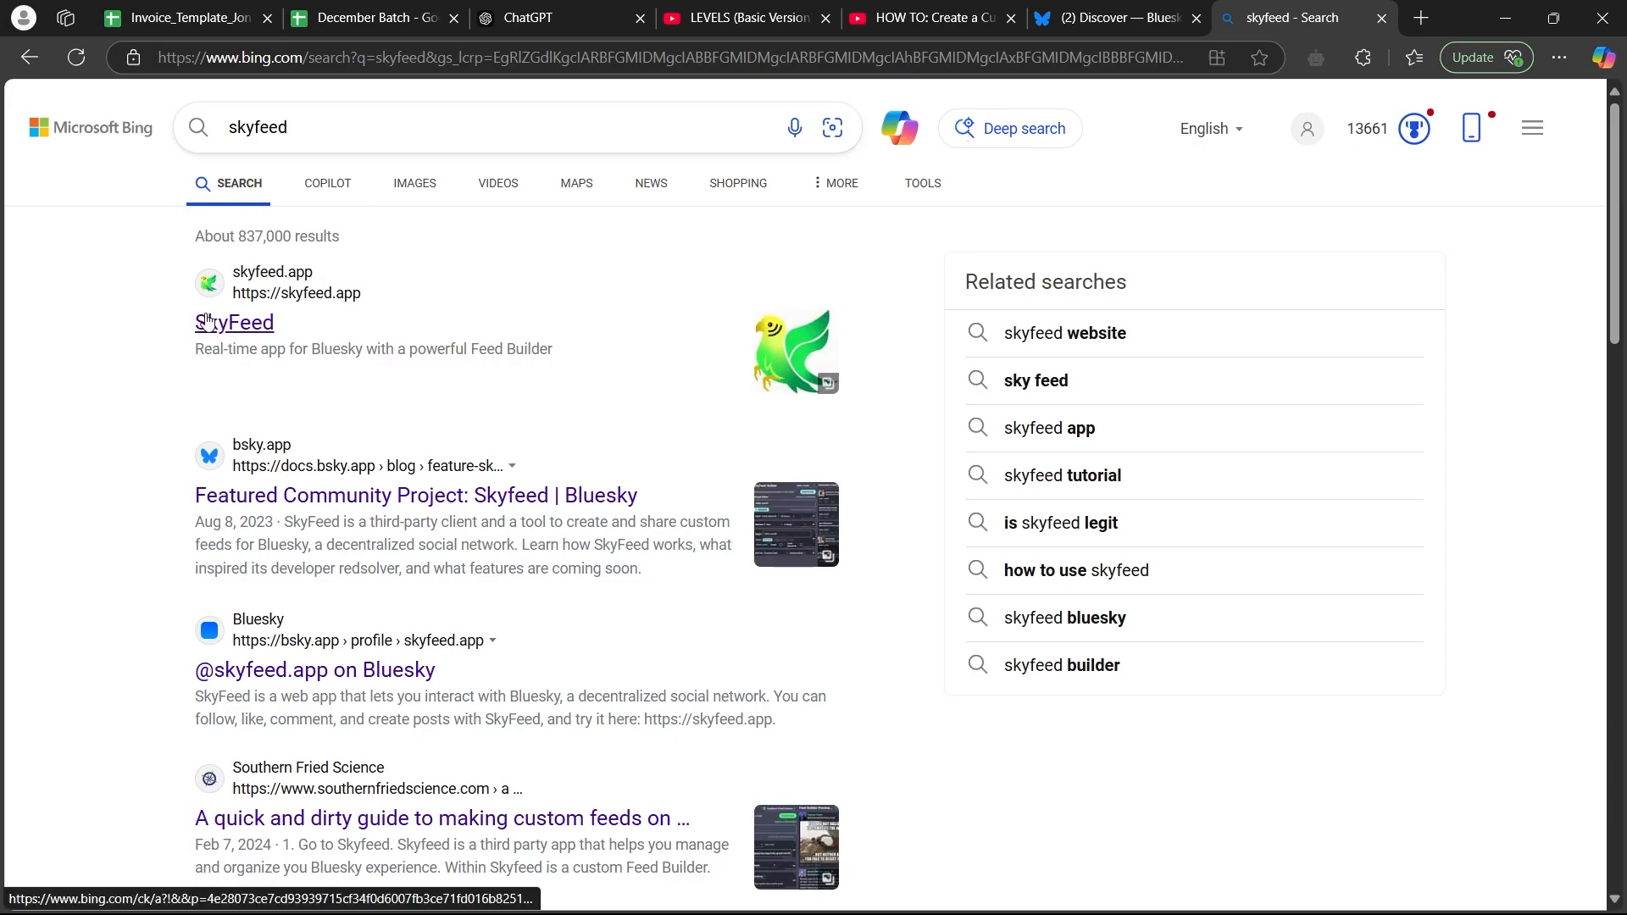
pyautogui.click(255, 324)
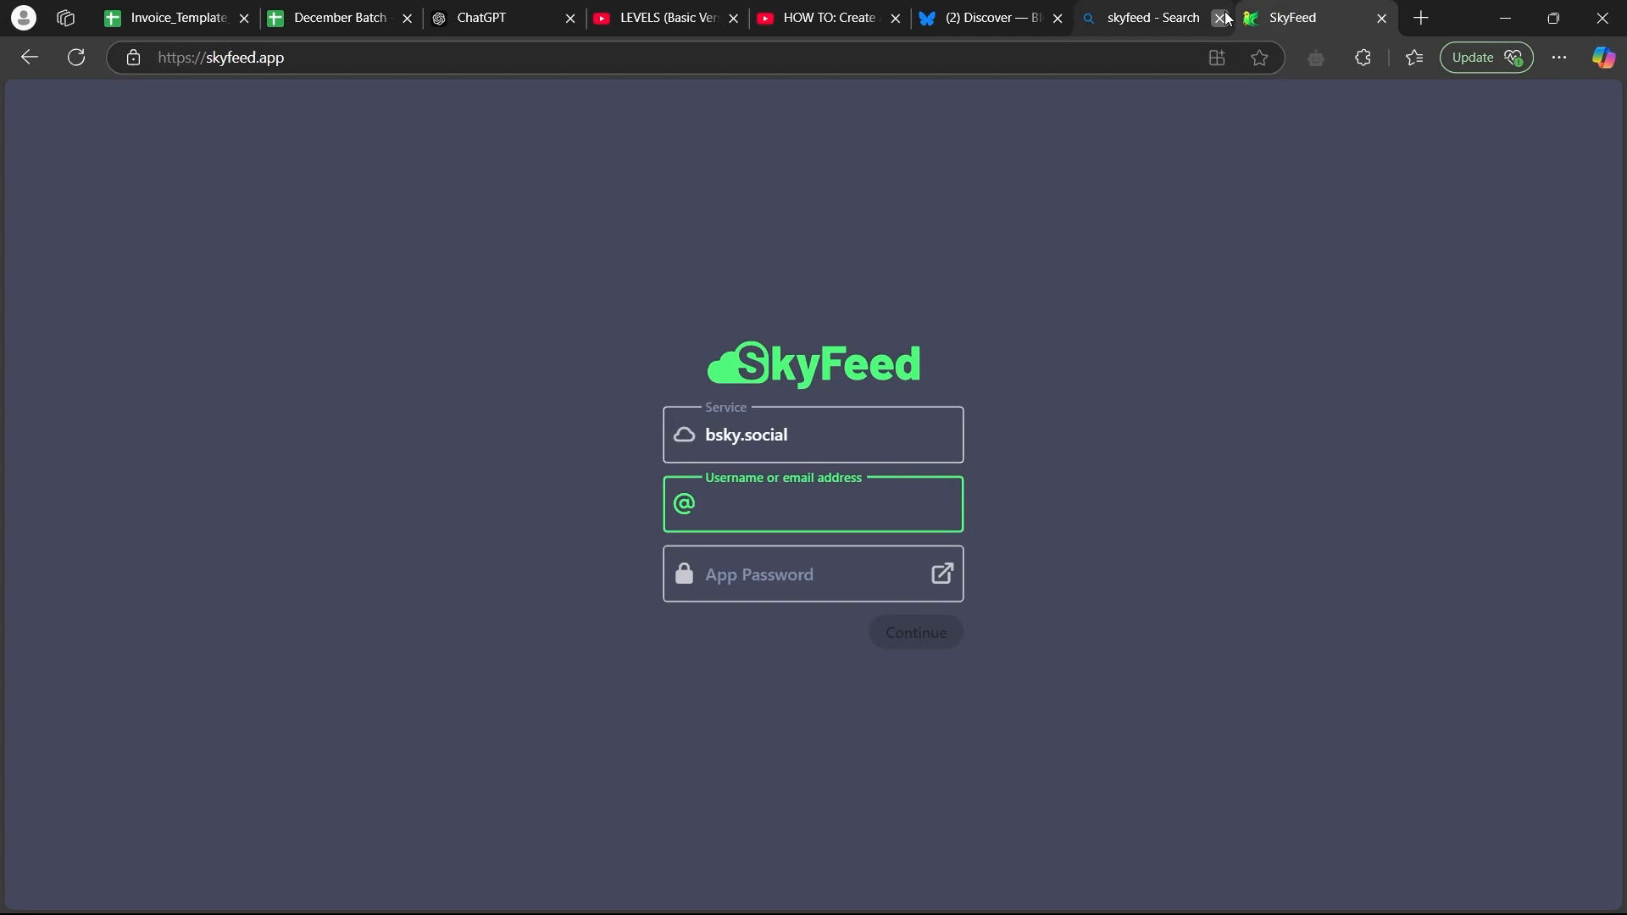
pyautogui.click(1221, 17)
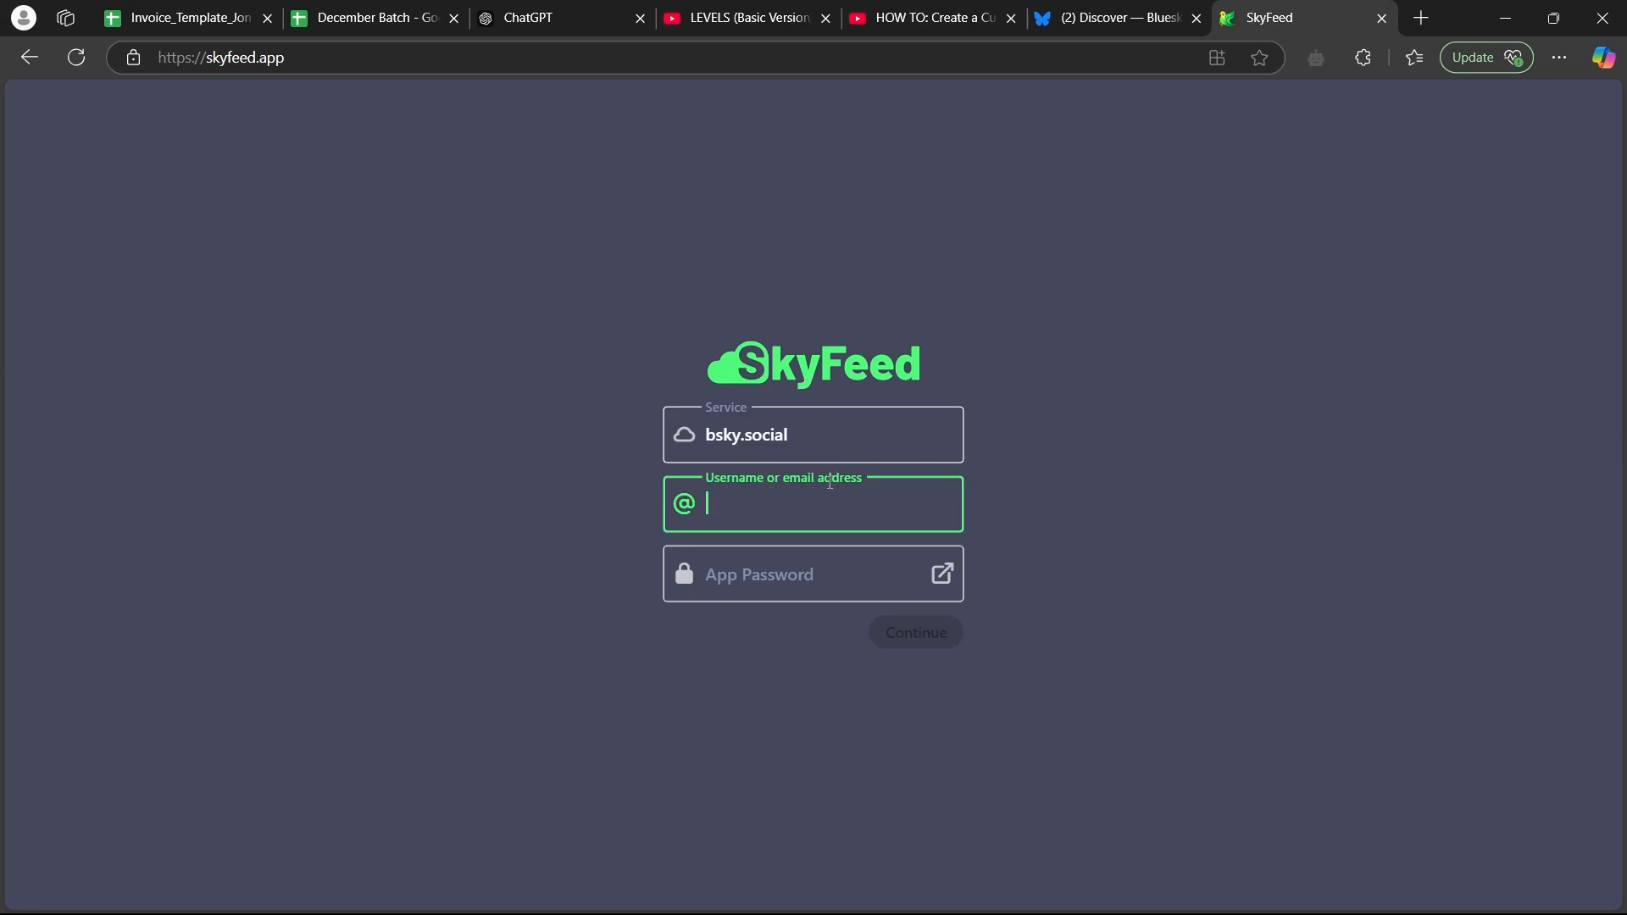
# - Copy the account handle from the Bluesky profile and paste it as the username in the SkyFeed login form
pyautogui.click(1118, 31)
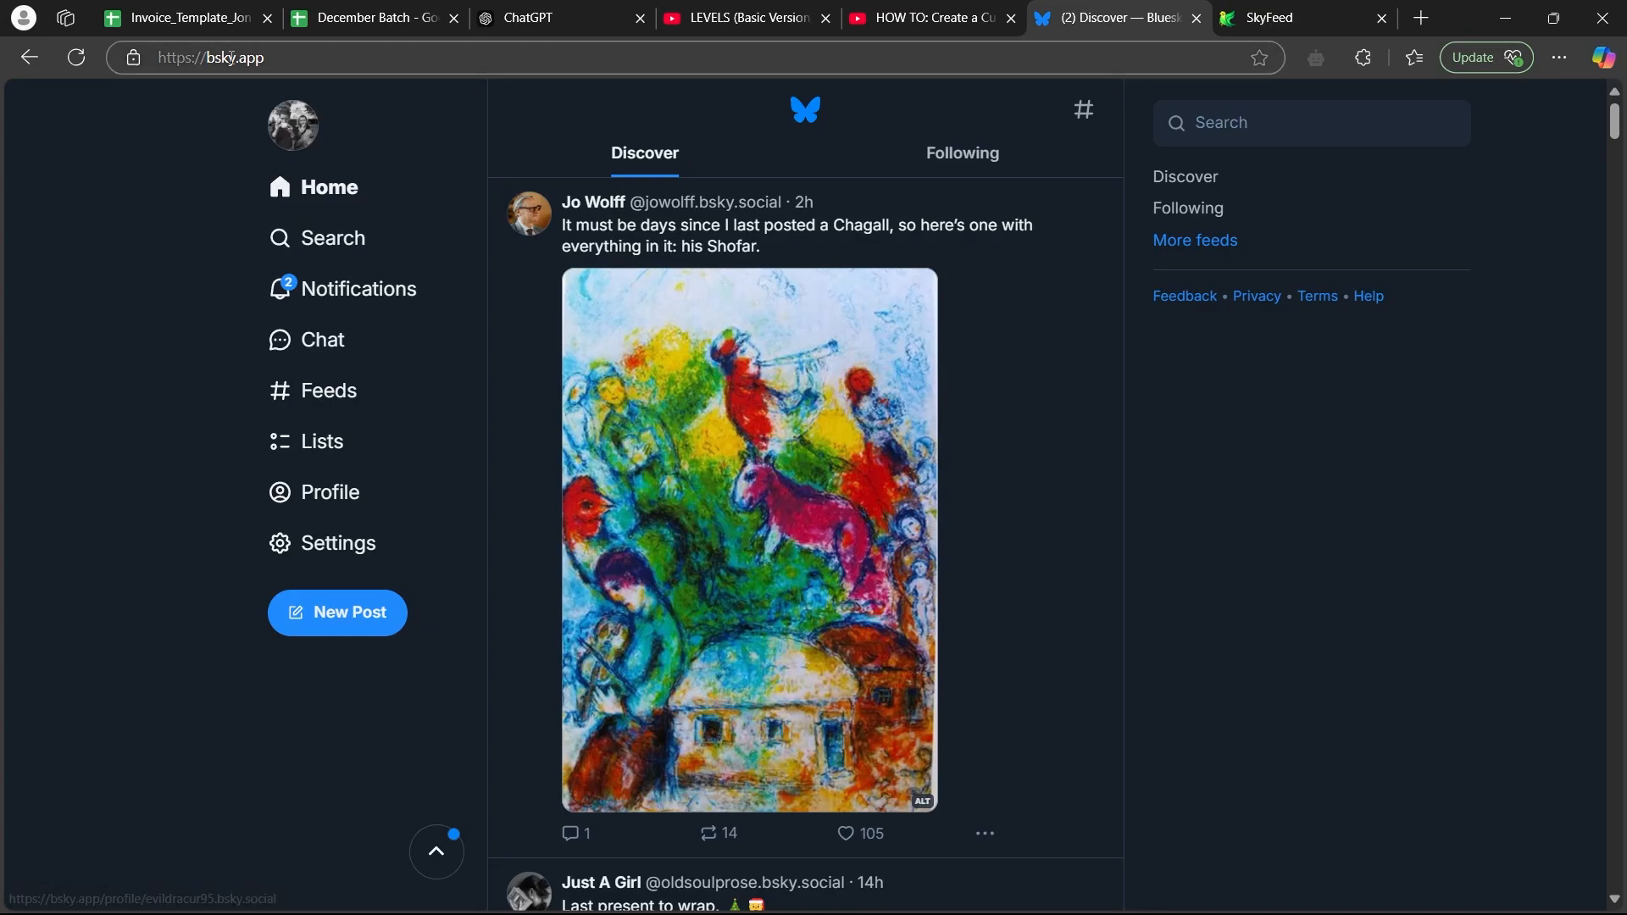
pyautogui.click(292, 125)
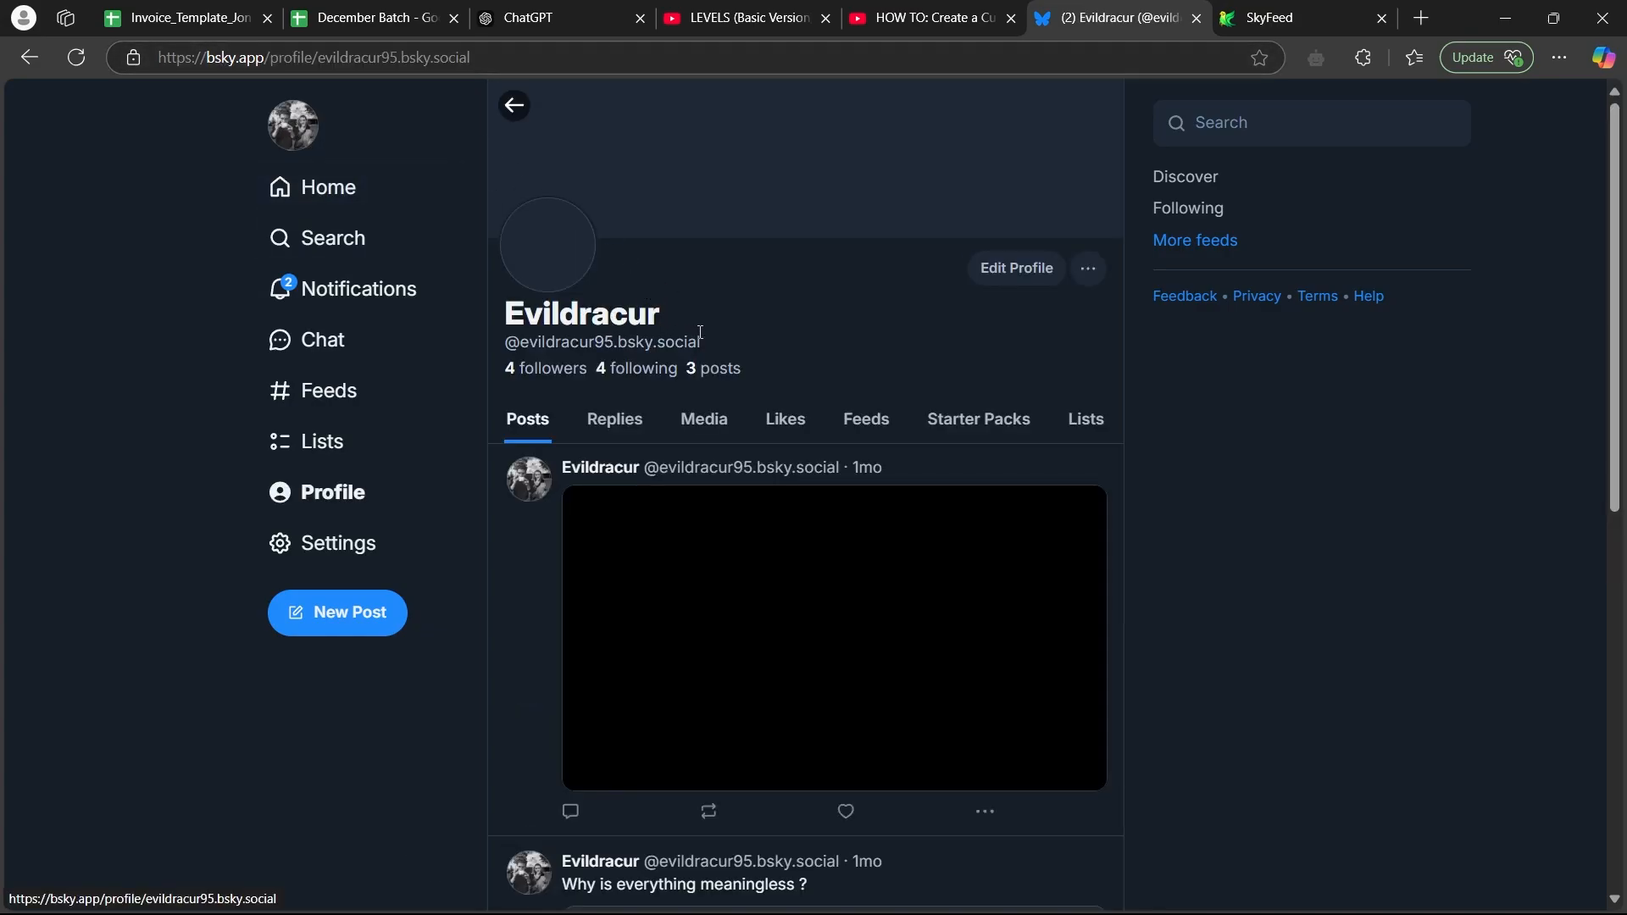
pyautogui.moveTo(702, 343); pyautogui.dragTo(515, 344)
pyautogui.rightClick(518, 341)
pyautogui.click(612, 361)
pyautogui.click(1271, 18)
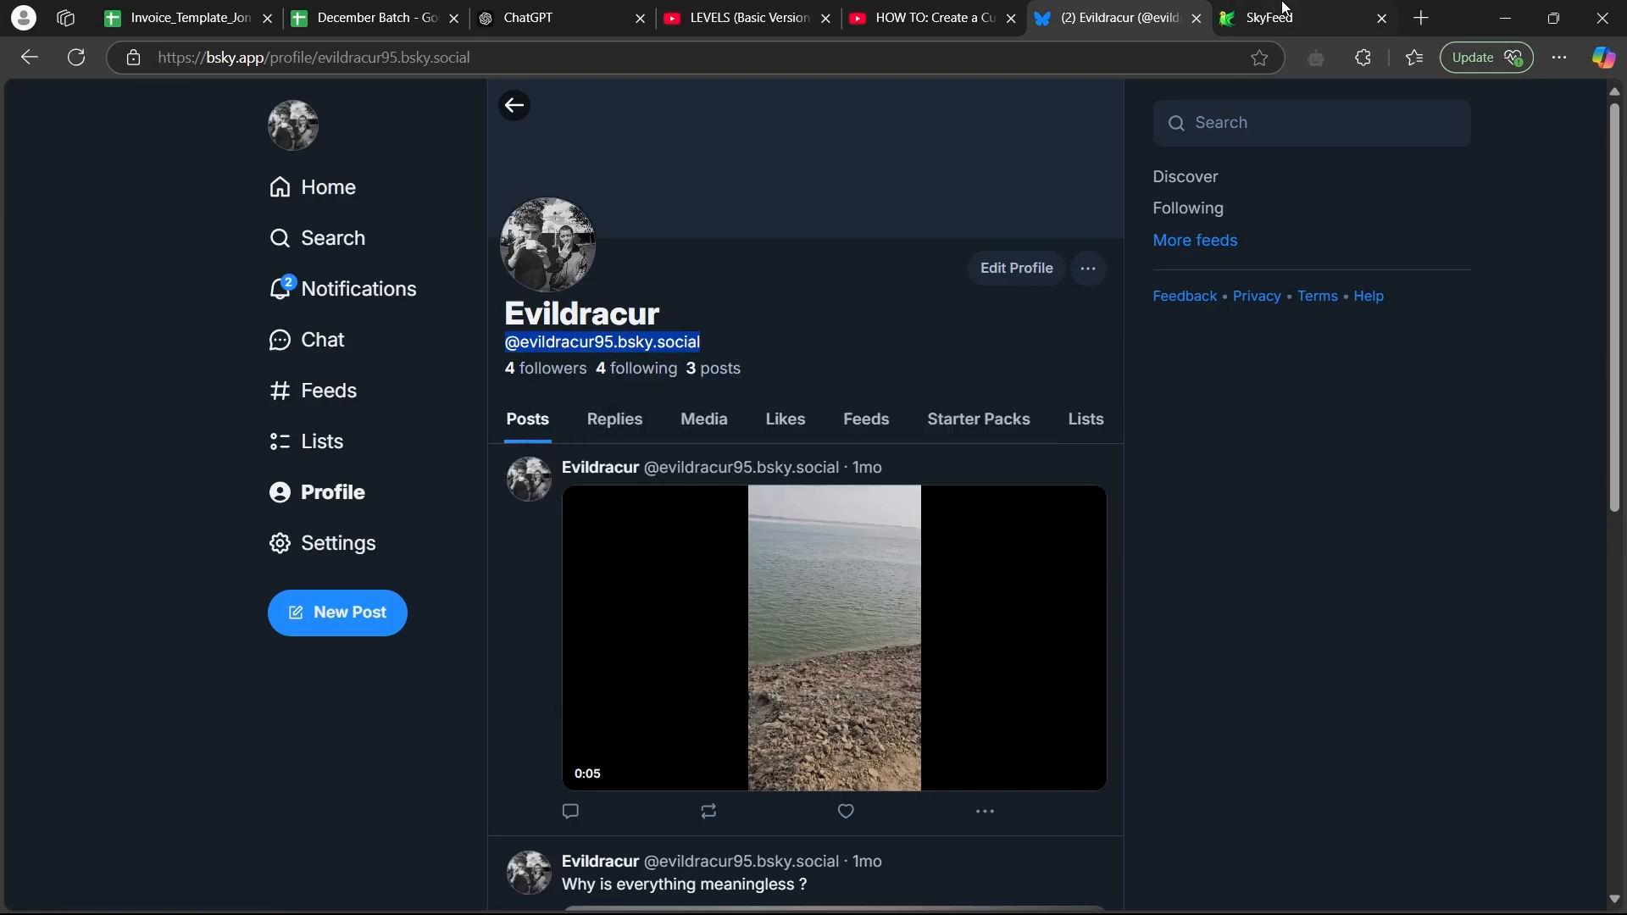
pyautogui.rightClick(765, 508)
pyautogui.click(836, 298)
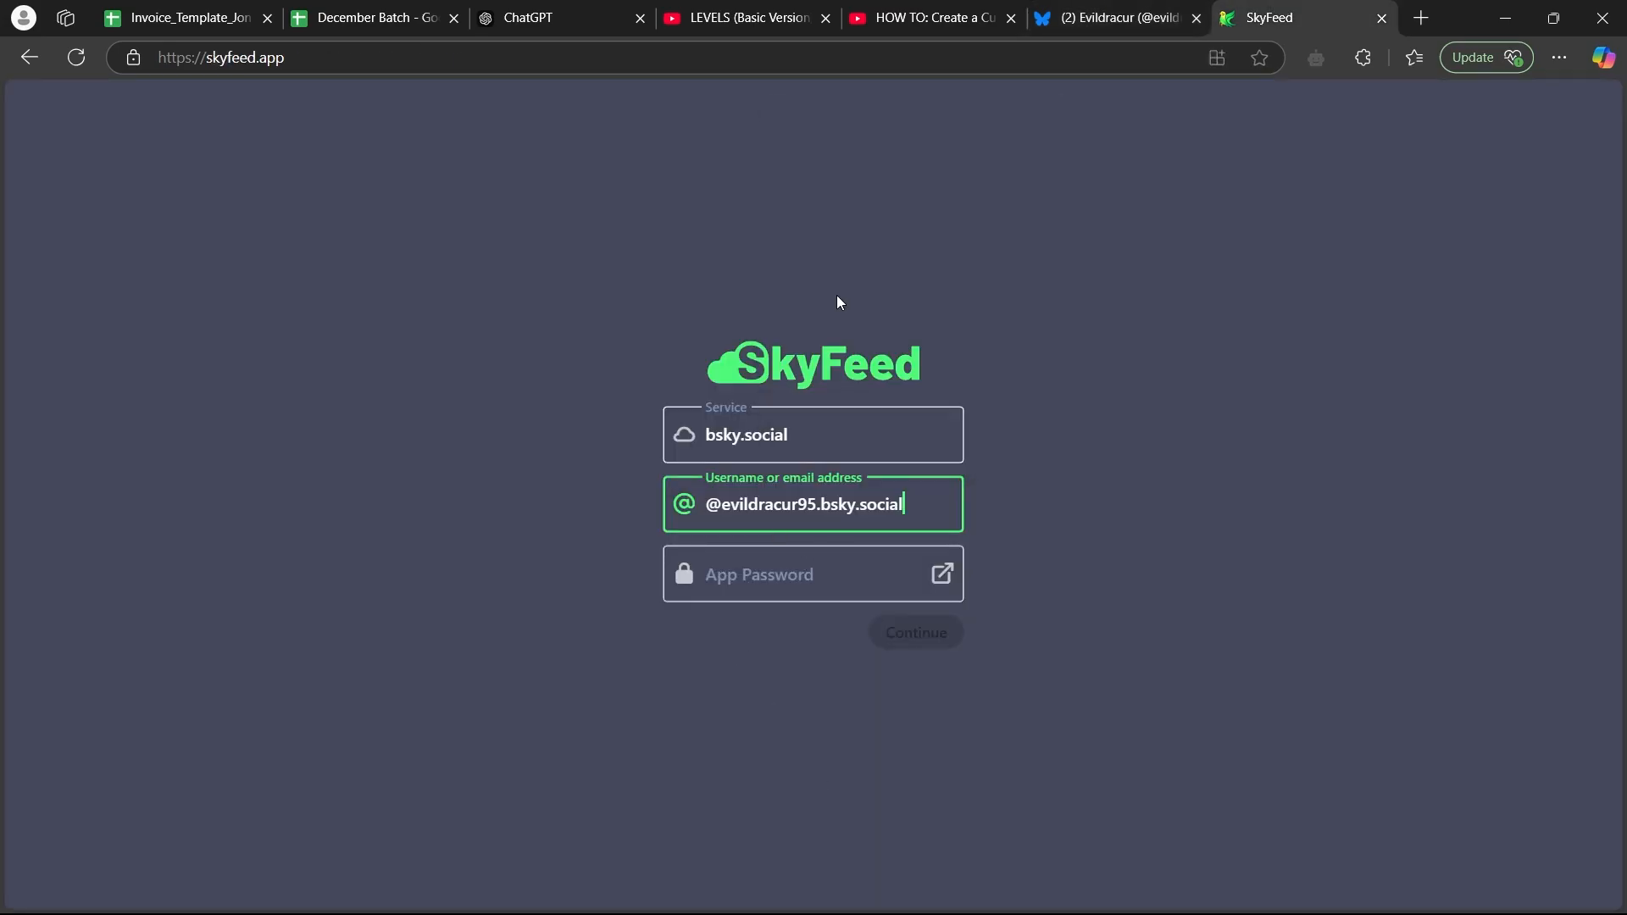
pyautogui.hotkey('ctrl', 'shift', 'Tab')
pyautogui.hotkey('ctrl', 'Tab')
# - Go to Bluesky's App Passwords page from the SkyFeed login form and delete the existing app password
pyautogui.click(942, 575)
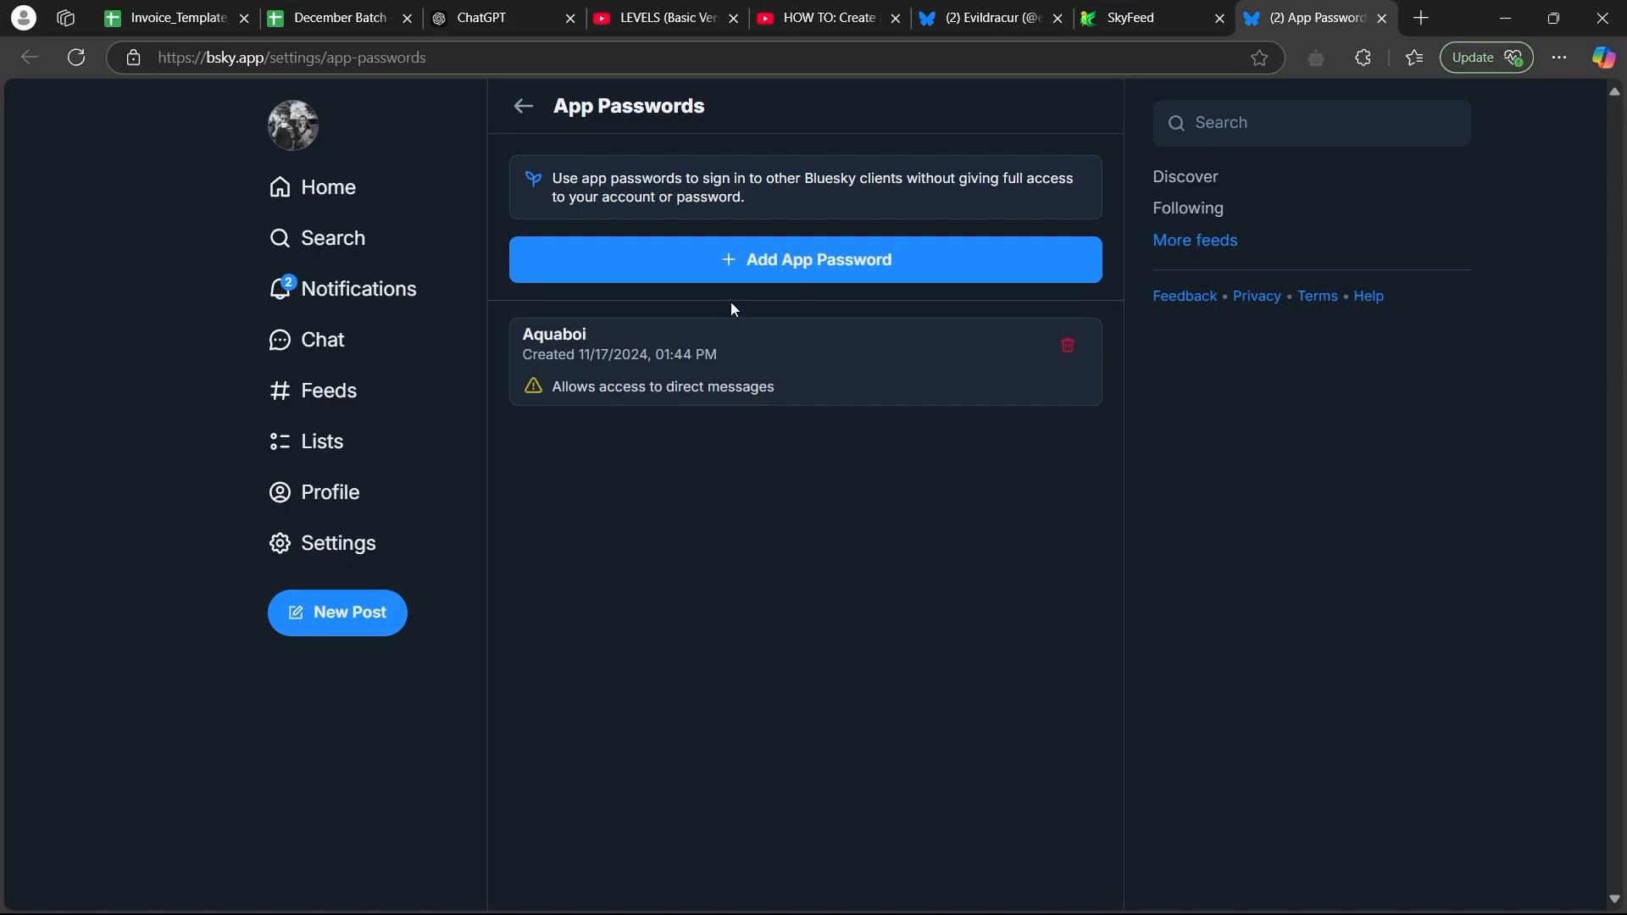
pyautogui.click(1067, 345)
pyautogui.click(961, 500)
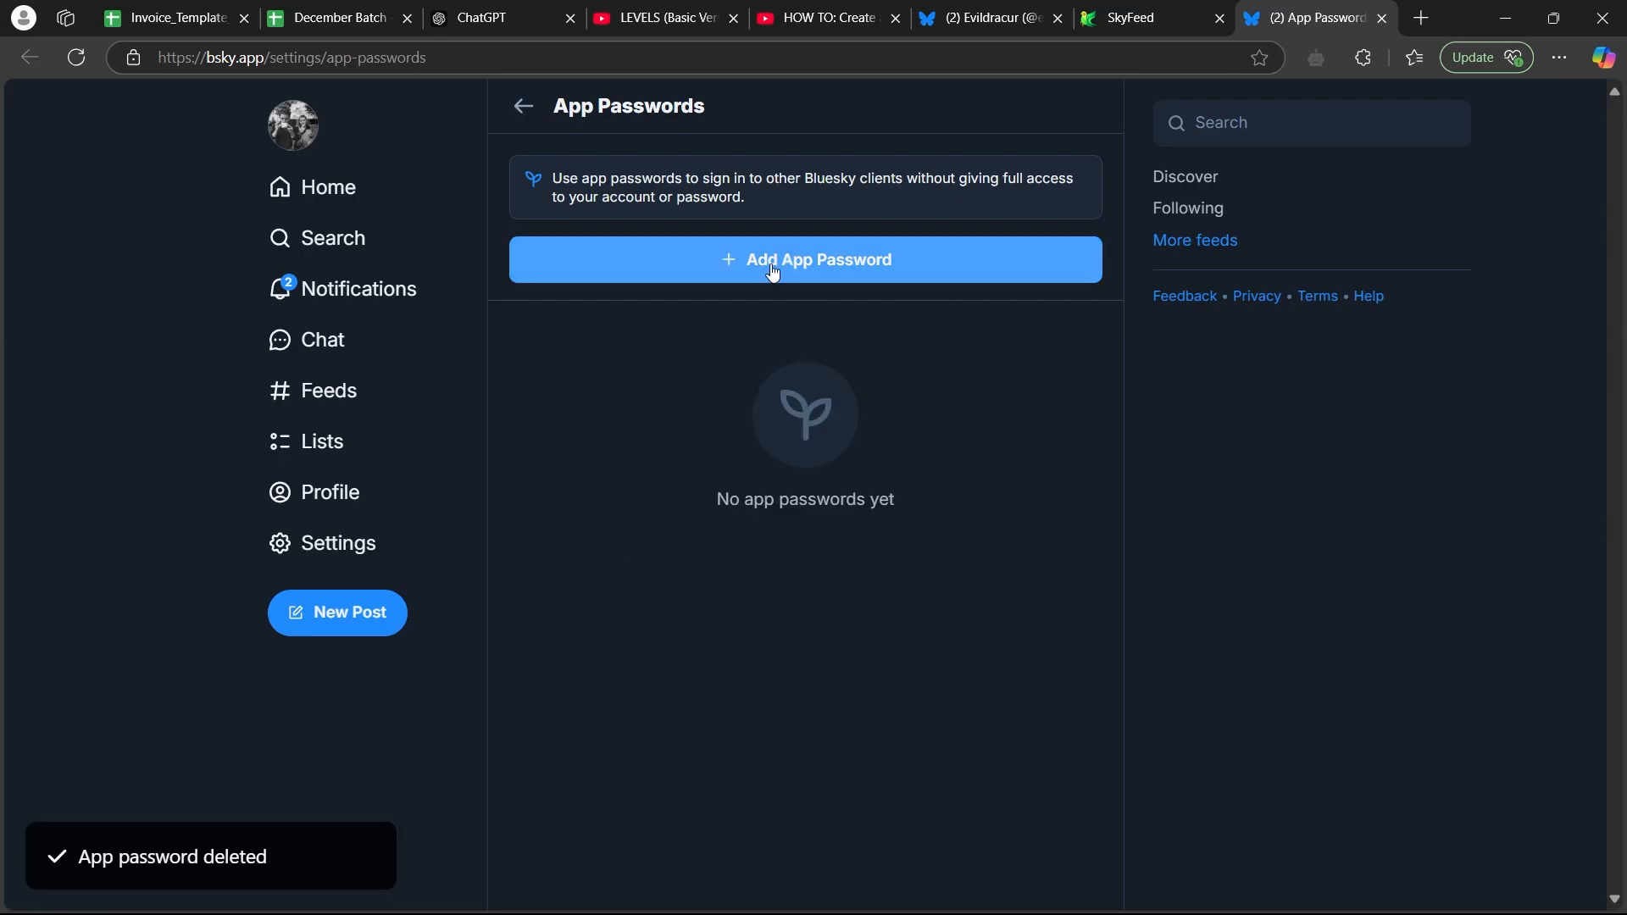
# - Create an app password named BSKY without direct message access and copy the generated password
pyautogui.click(795, 276)
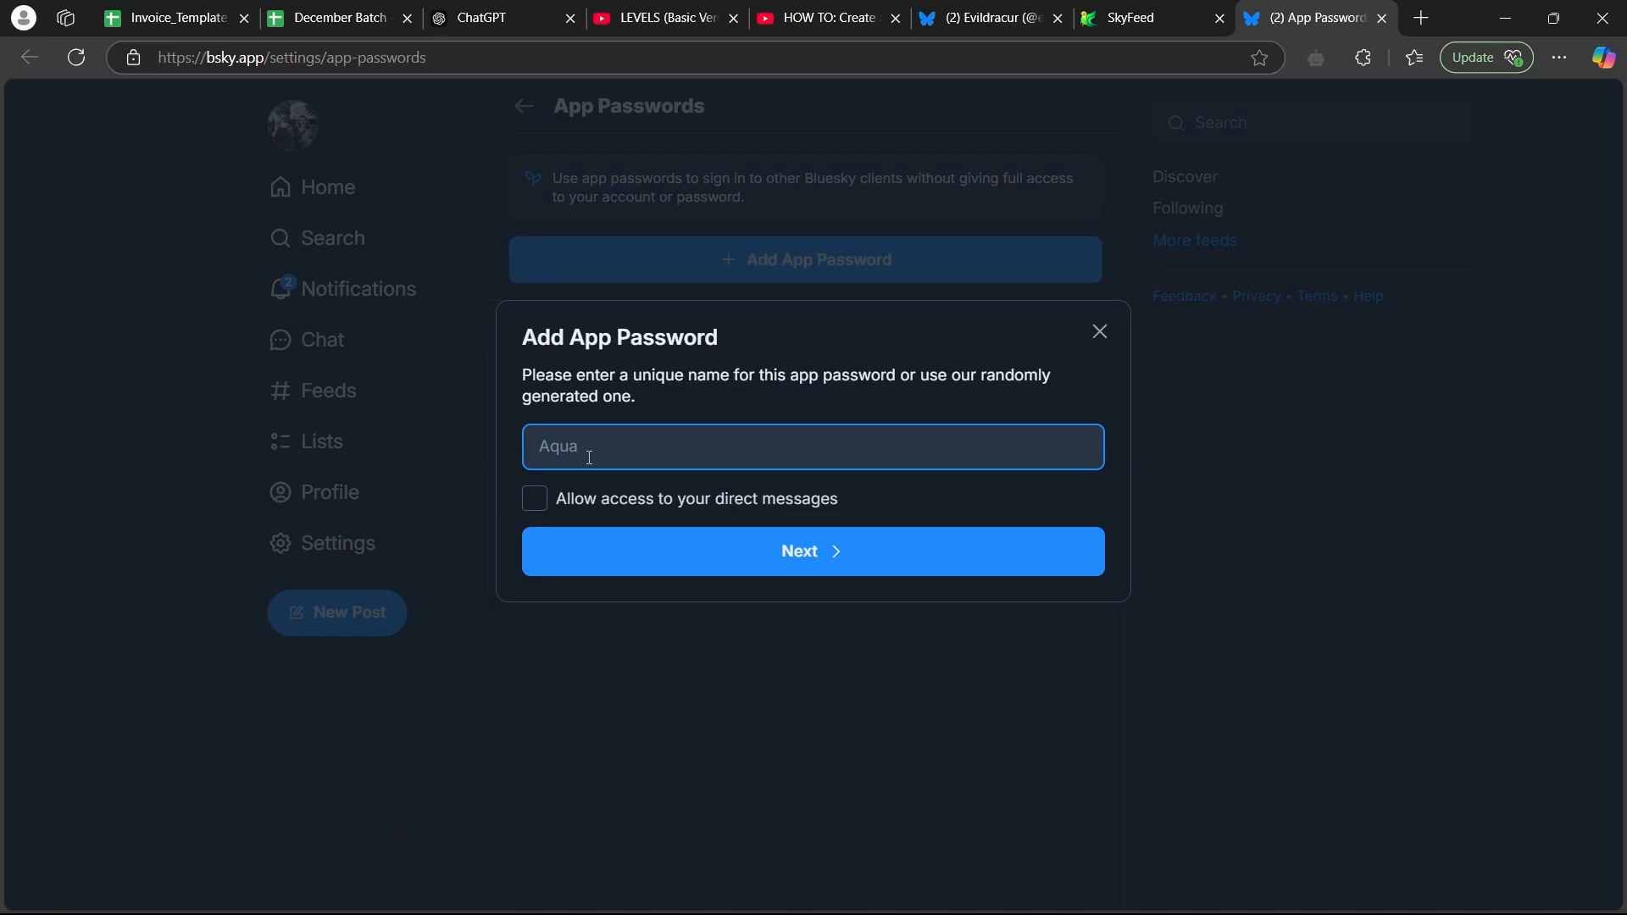
pyautogui.write('BSKY')
pyautogui.click(823, 564)
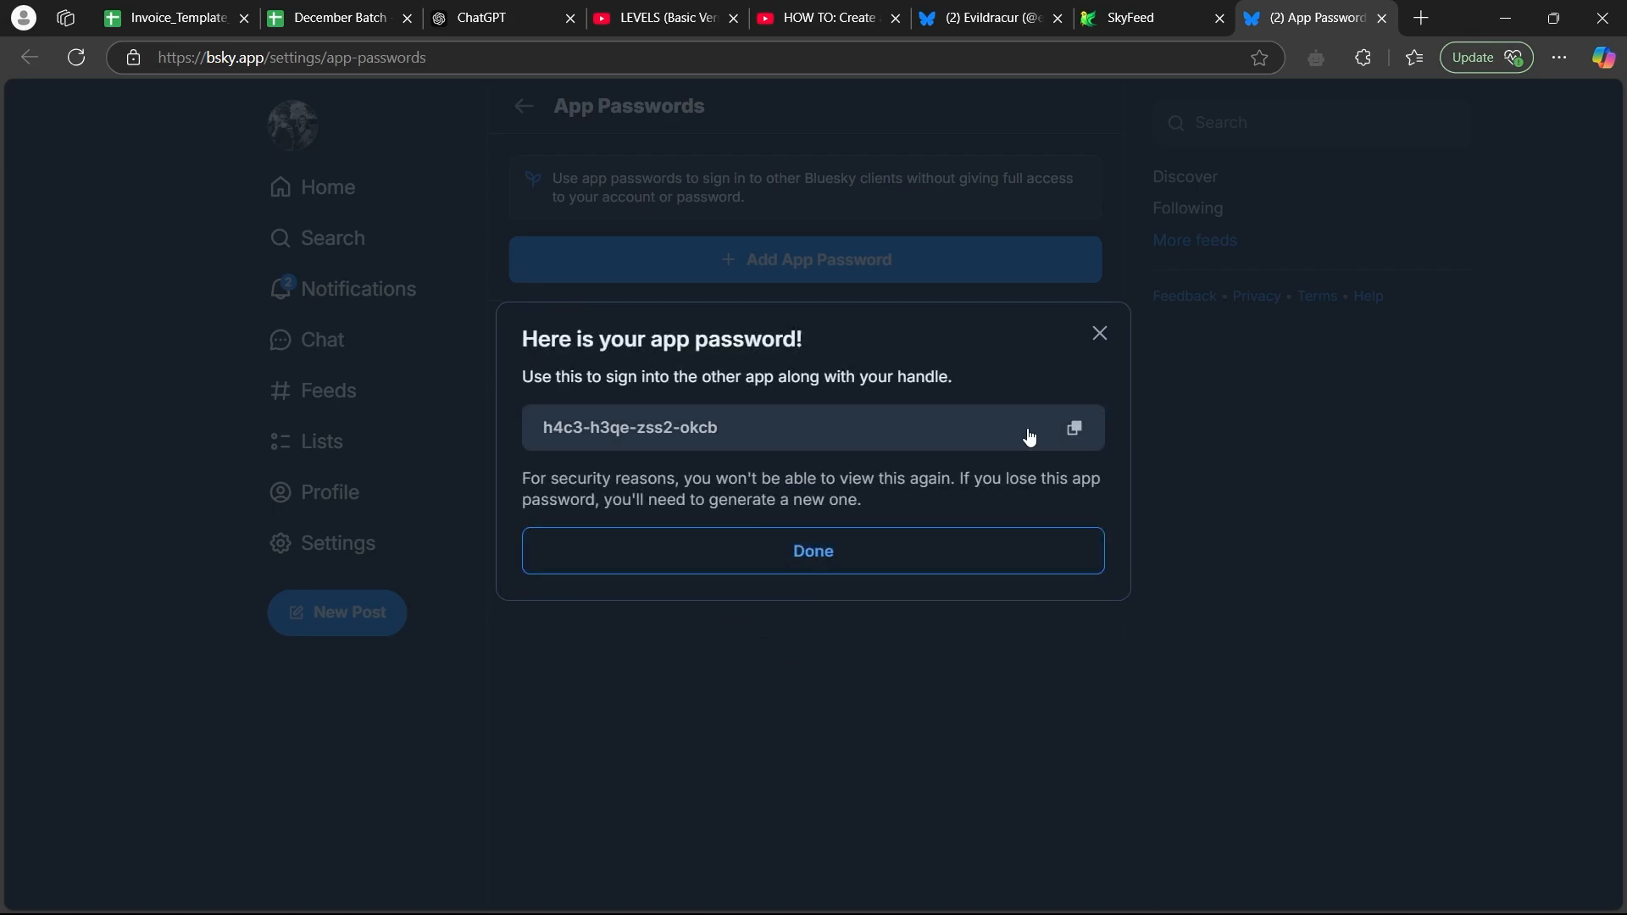
pyautogui.click(1074, 428)
pyautogui.click(832, 553)
# - Paste the app password into the SkyFeed login form and sign in
pyautogui.click(1156, 12)
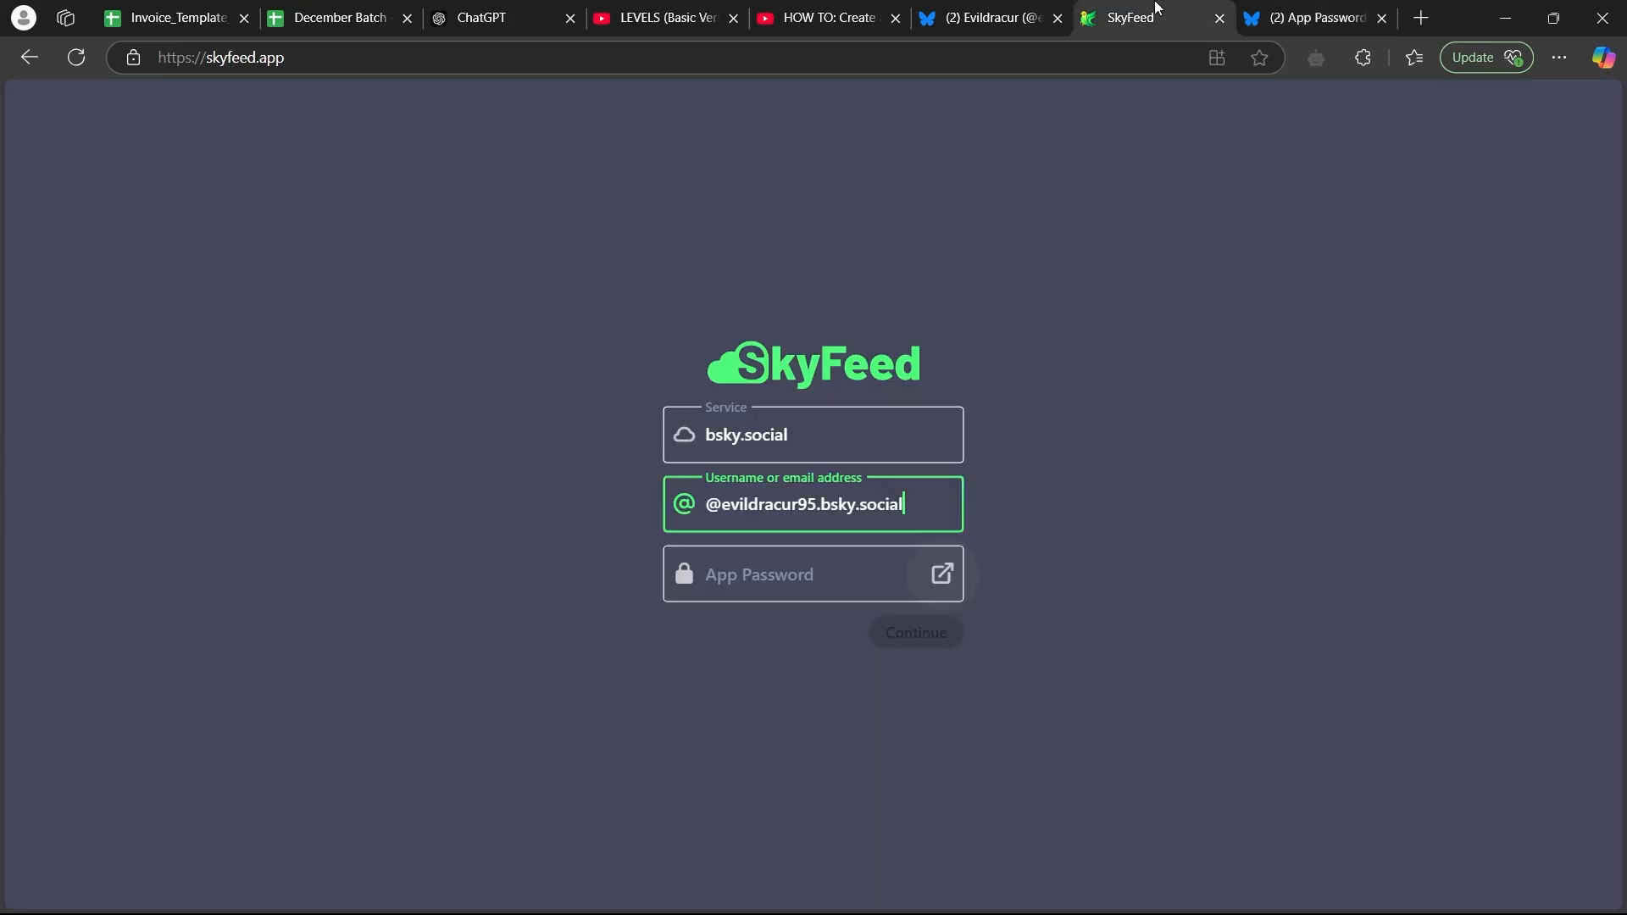
pyautogui.click(750, 575)
pyautogui.hotkey('ctrl', 'v')
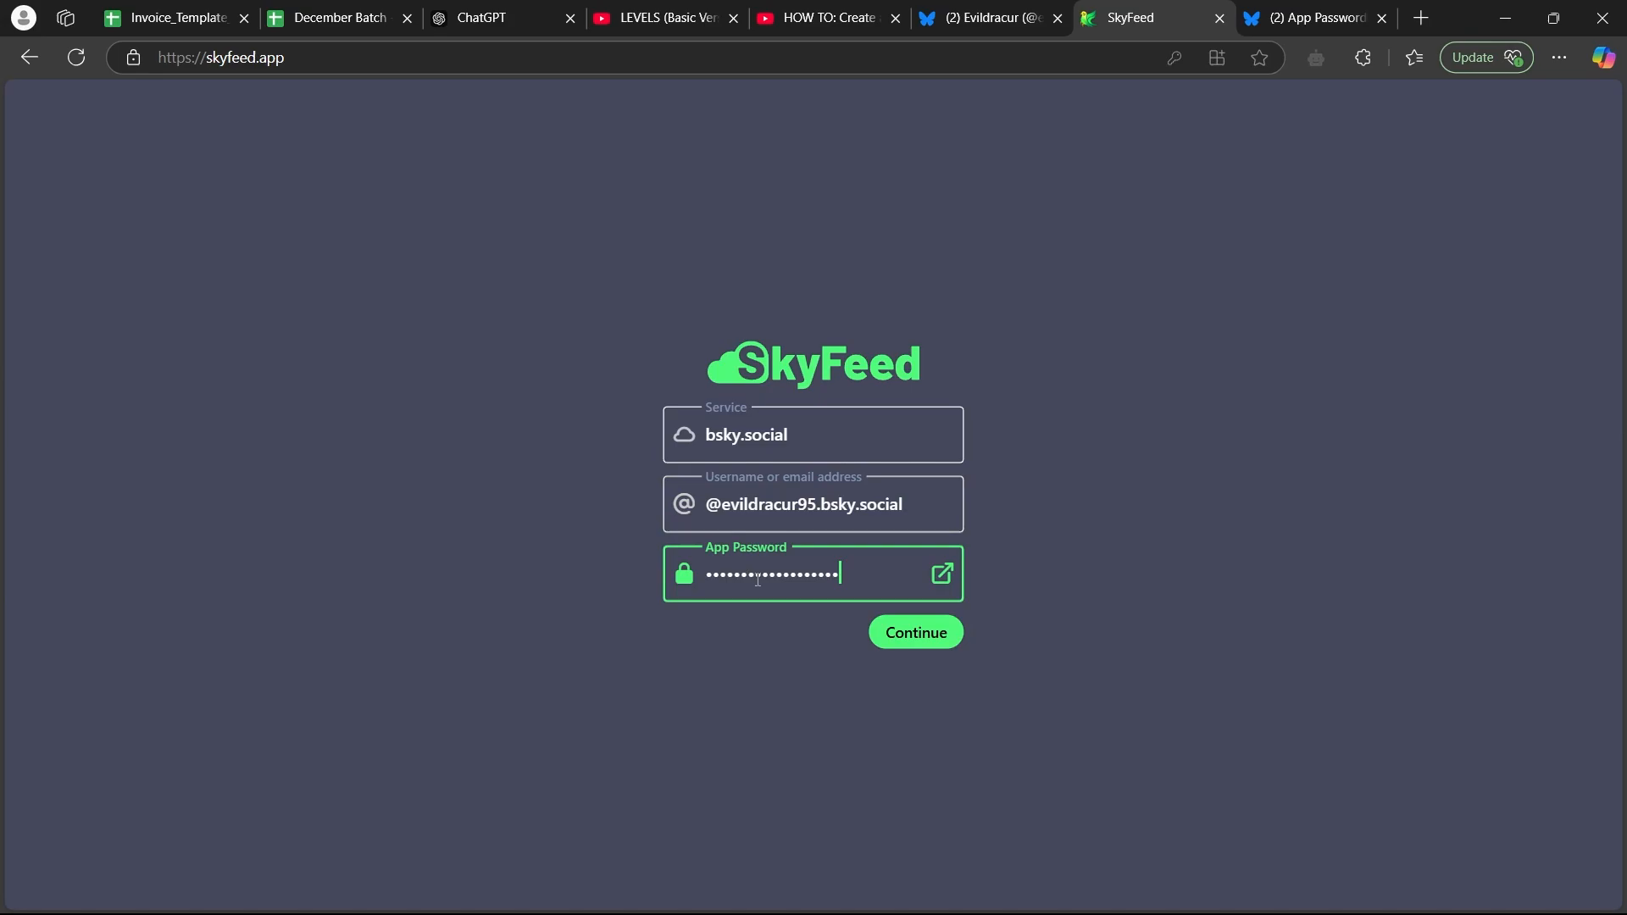
pyautogui.click(918, 637)
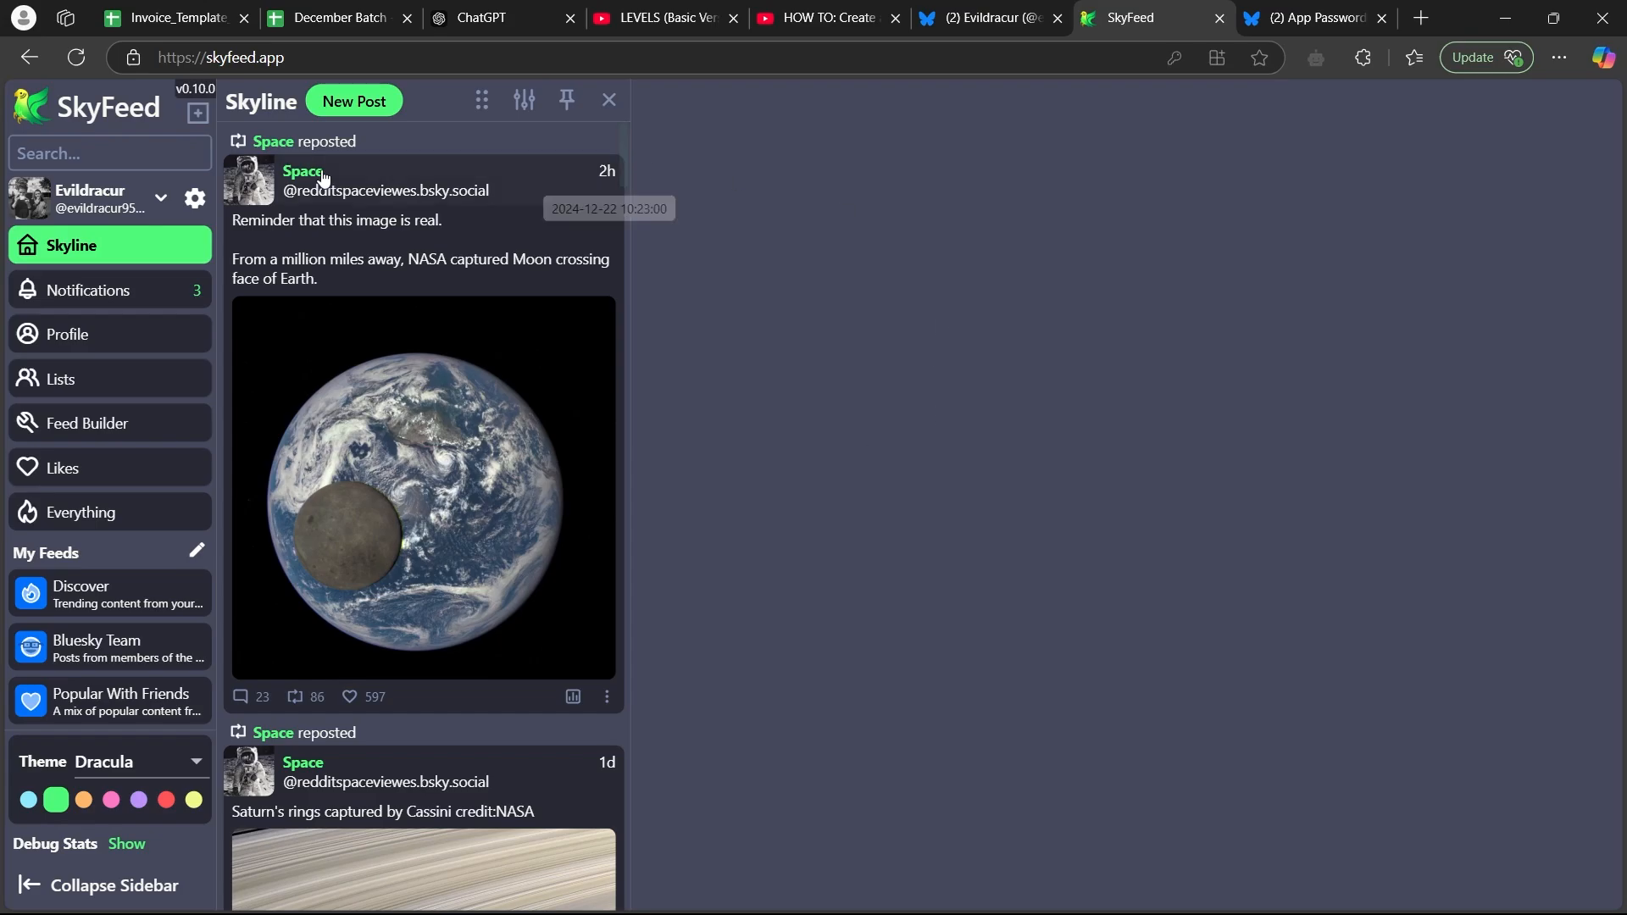
# - View the SkyFeed profile, then open the Feed Builder and name the feed Transcendence
pyautogui.click(127, 338)
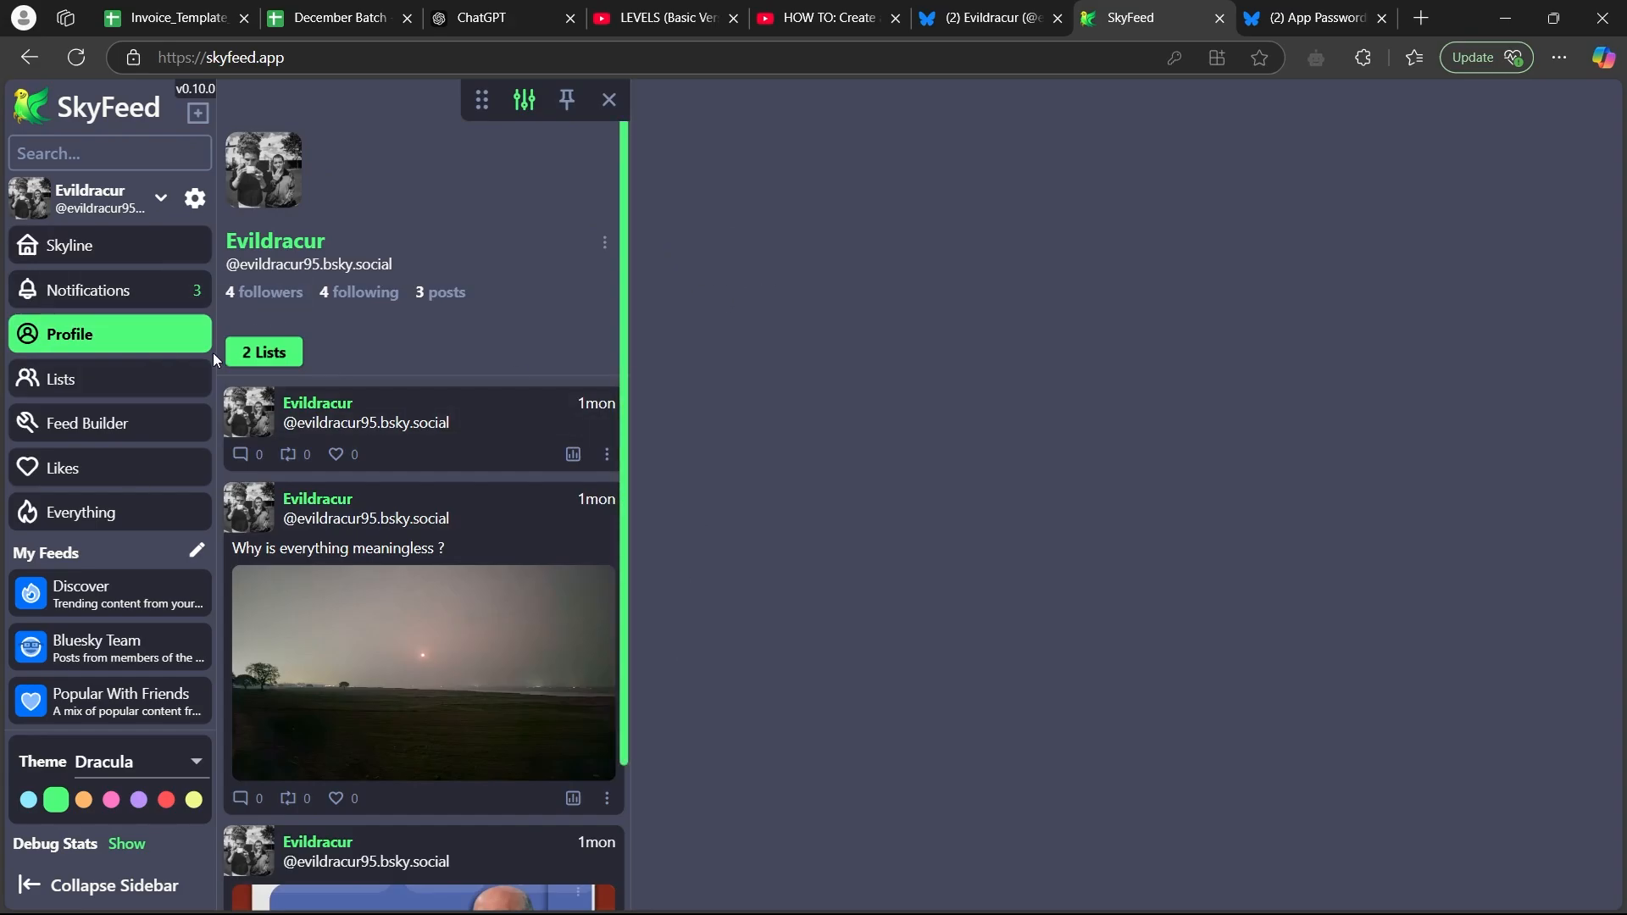
pyautogui.click(113, 423)
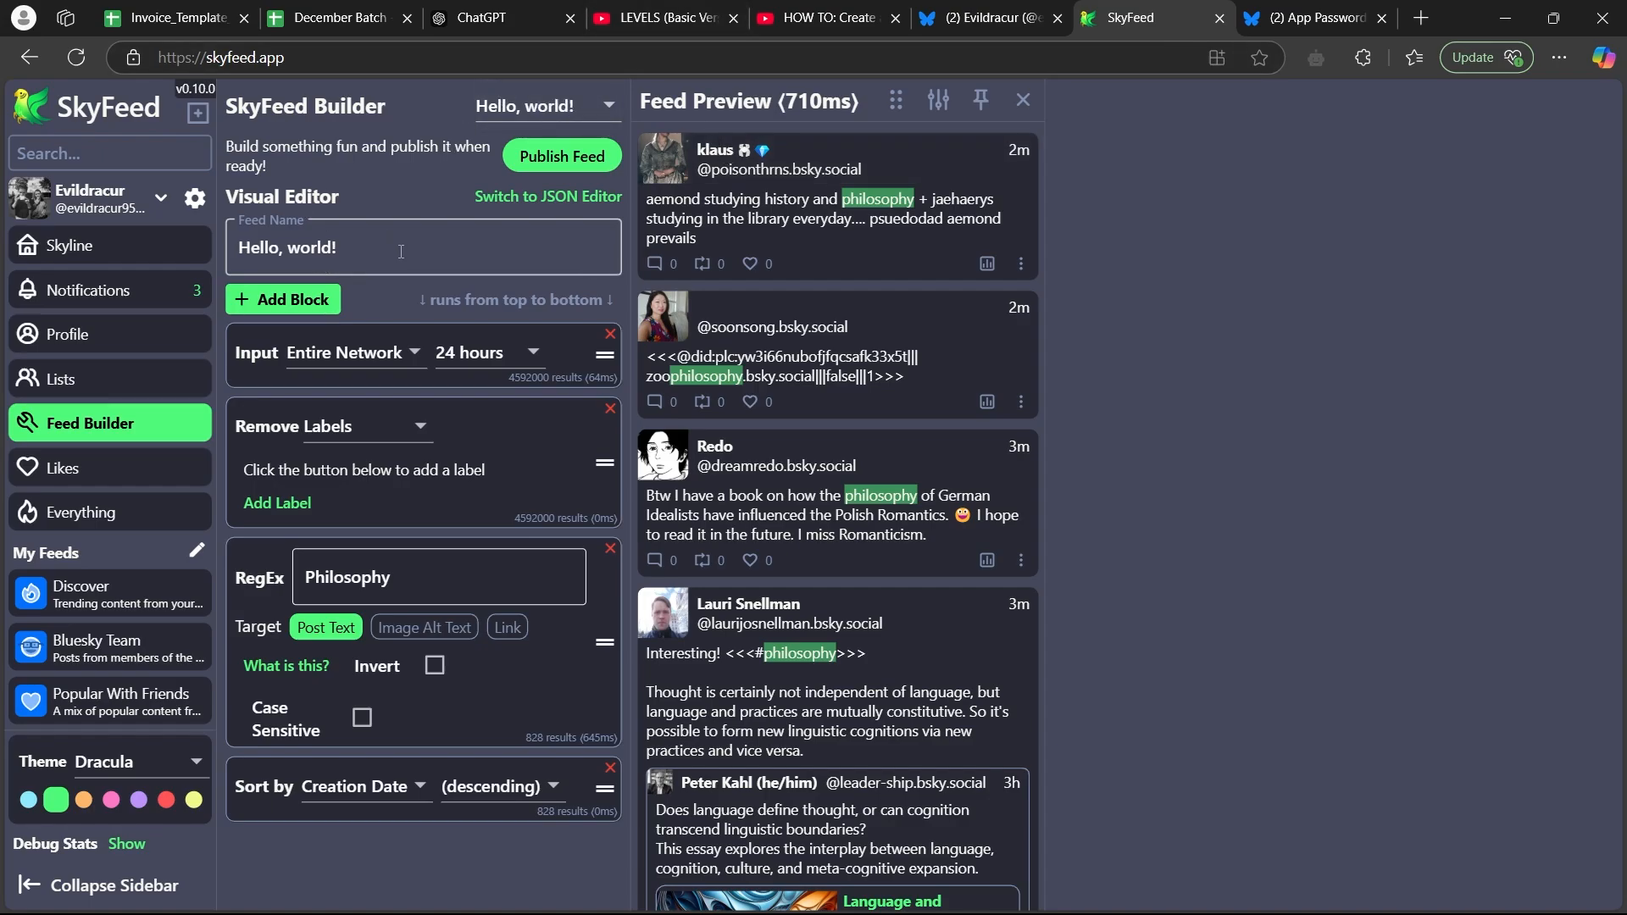
pyautogui.moveTo(401, 252); pyautogui.dragTo(201, 266)
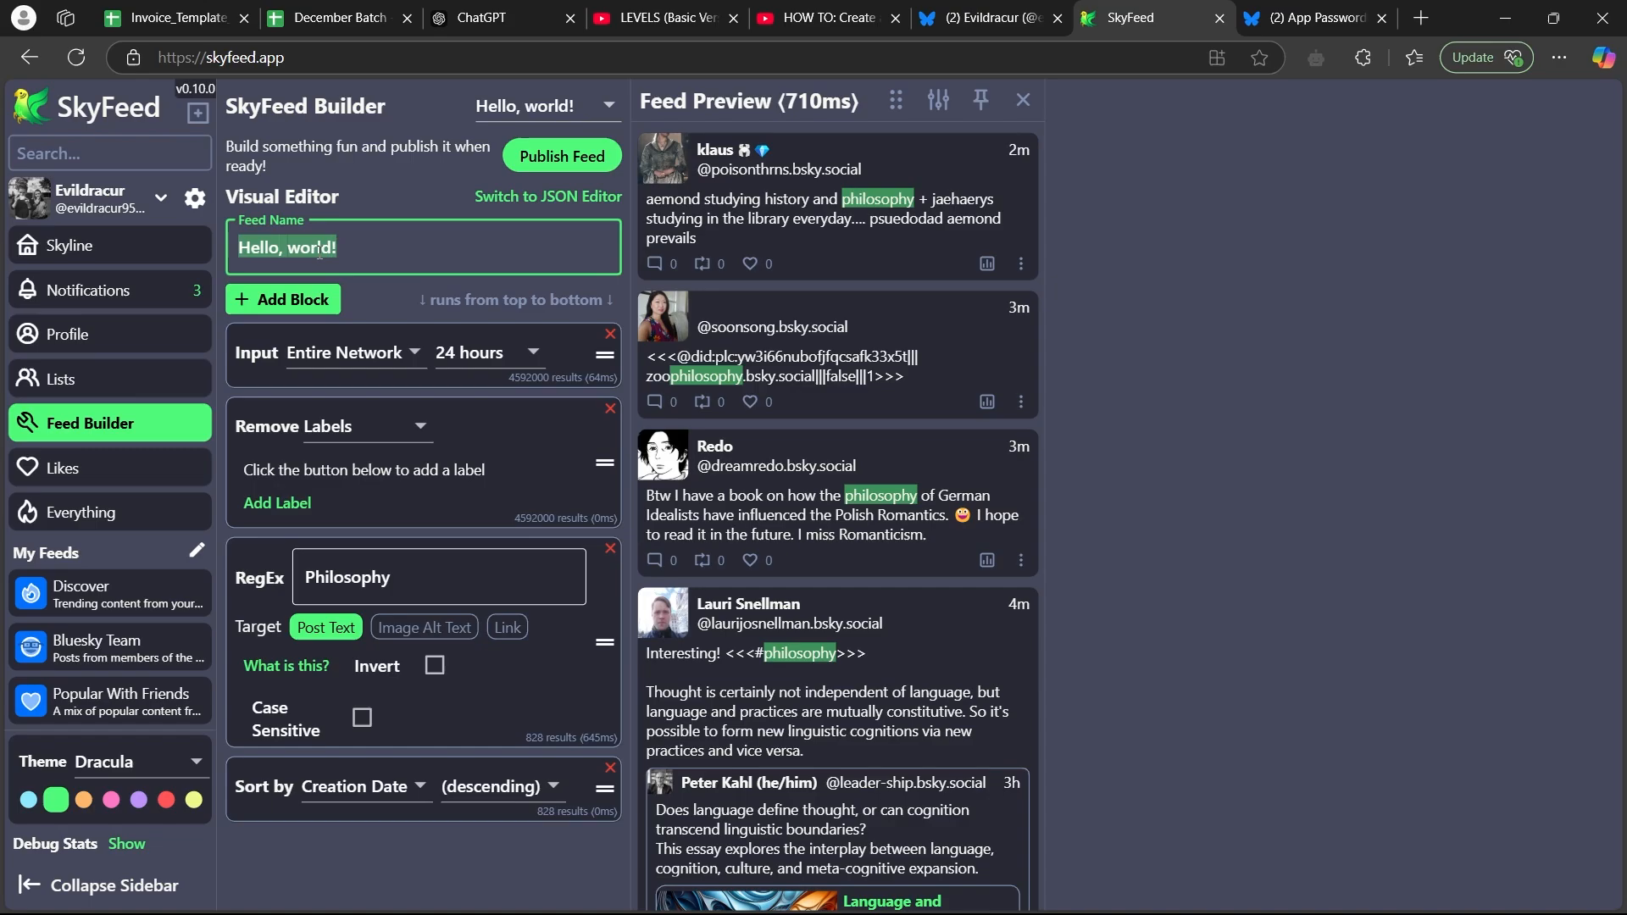
pyautogui.hotkey('ctrl', 'v')
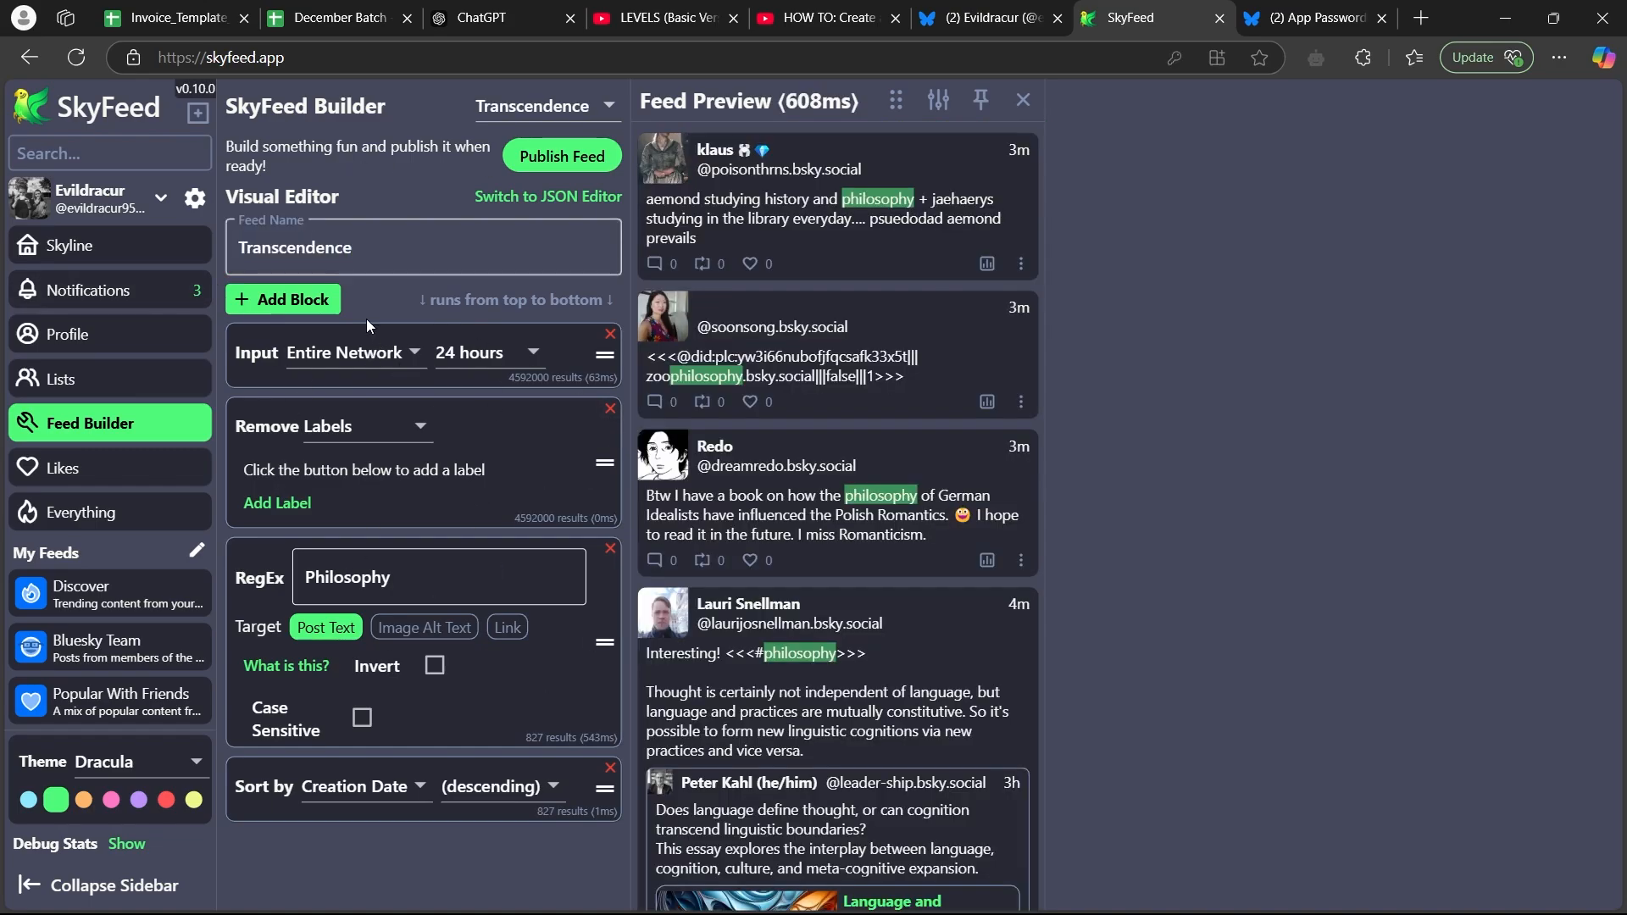
# - Set the feed's input to Single User with your own account and rename the feed Test feed
pyautogui.click(362, 353)
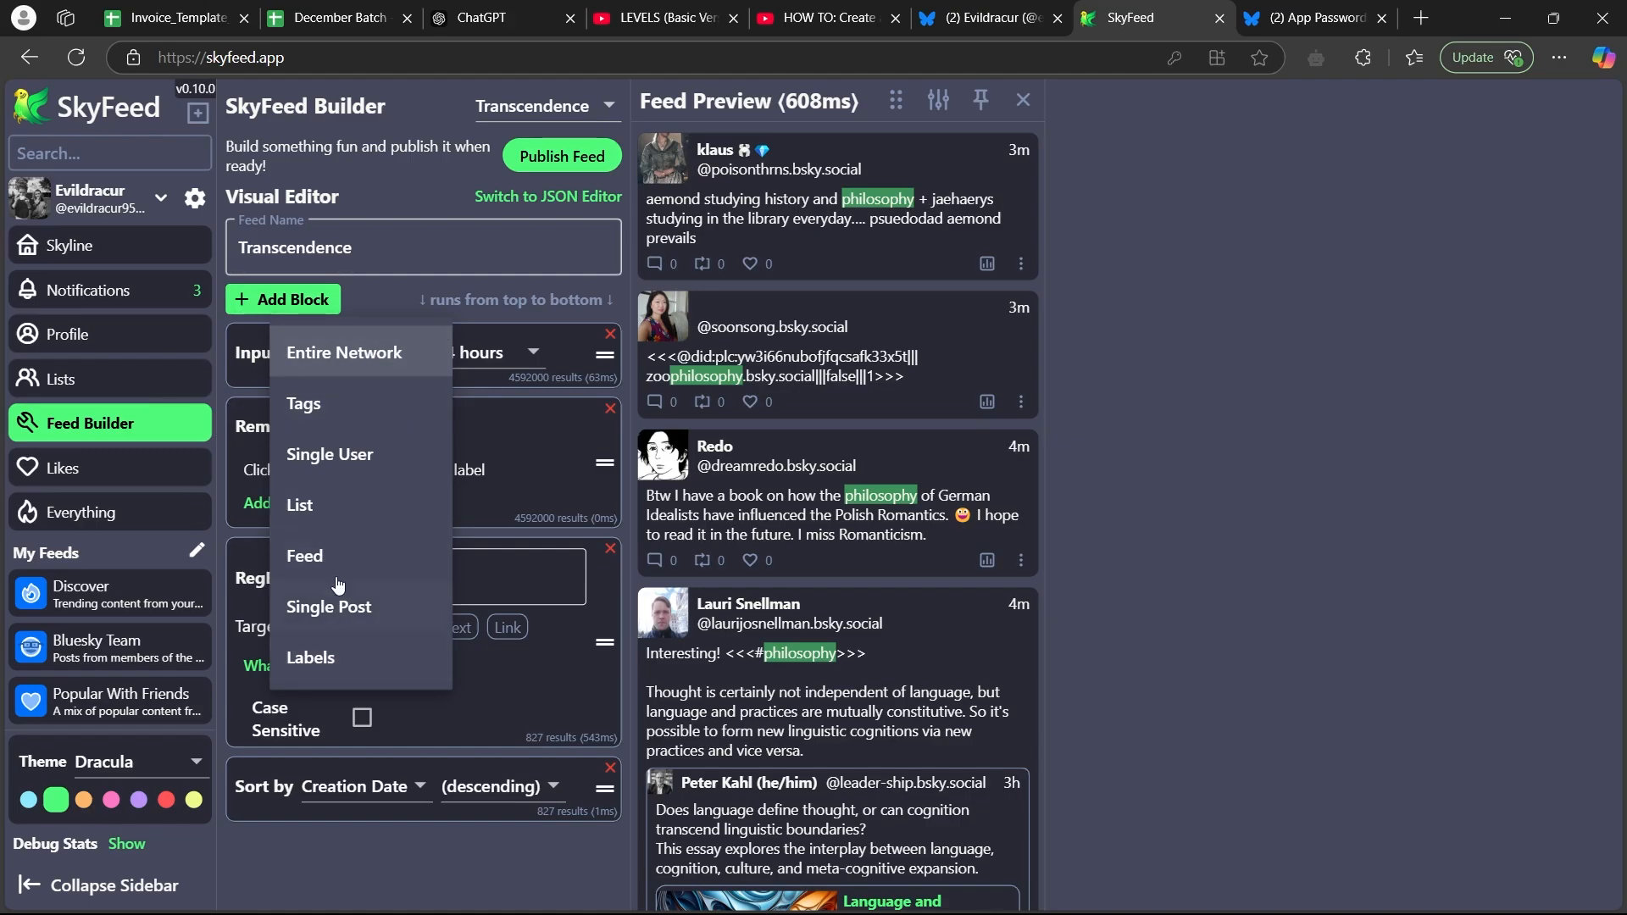
pyautogui.click(348, 462)
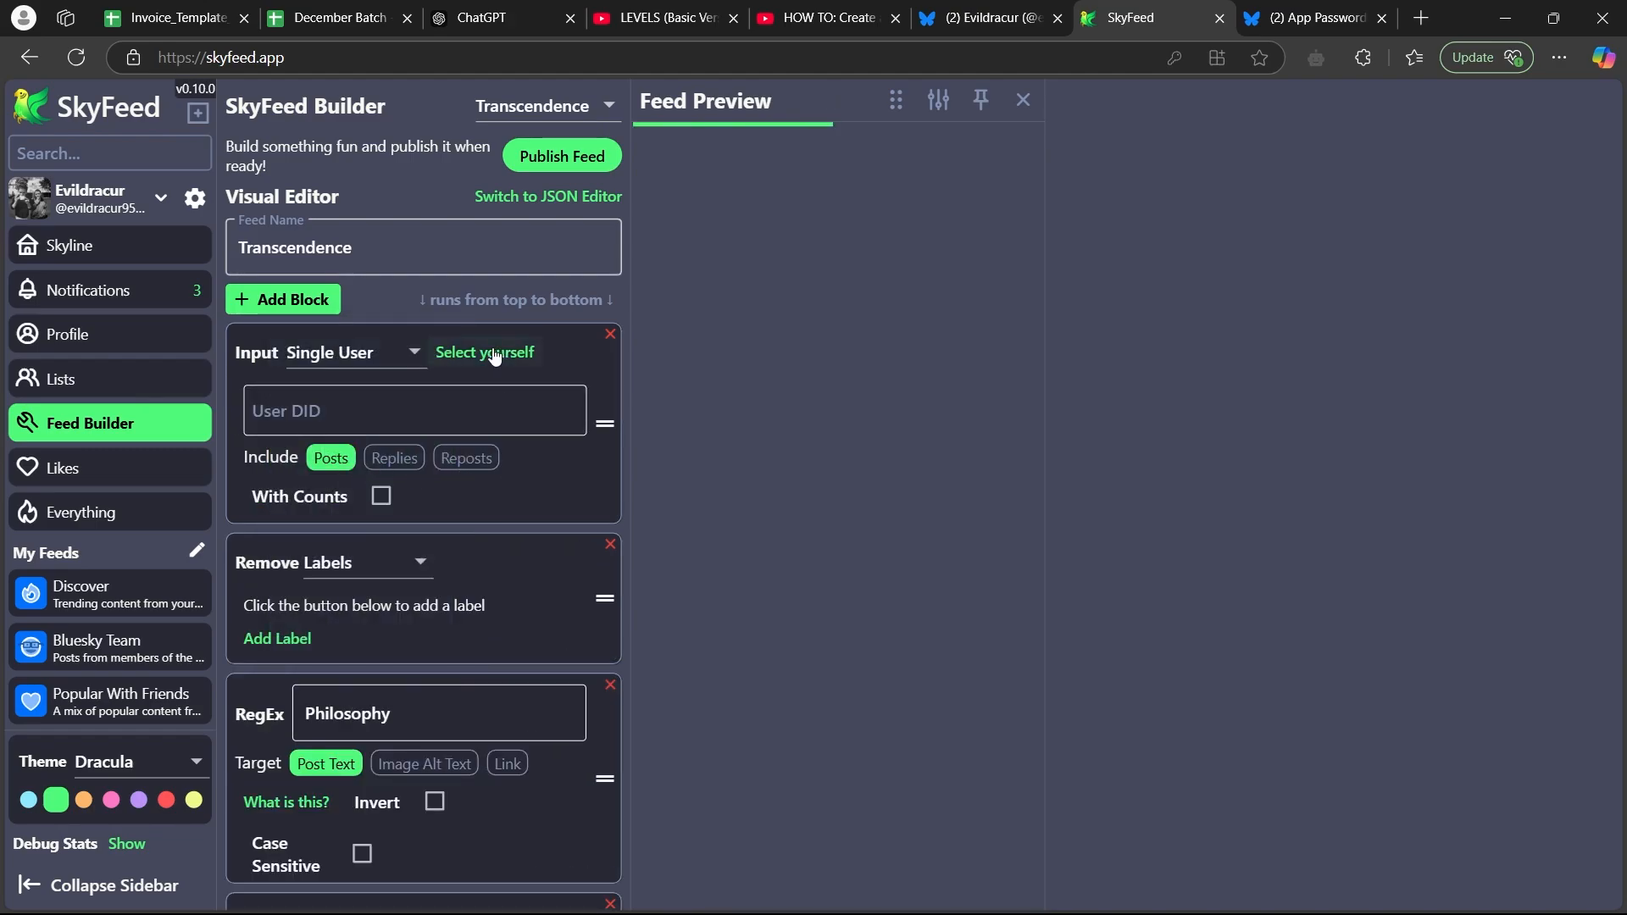
pyautogui.click(487, 366)
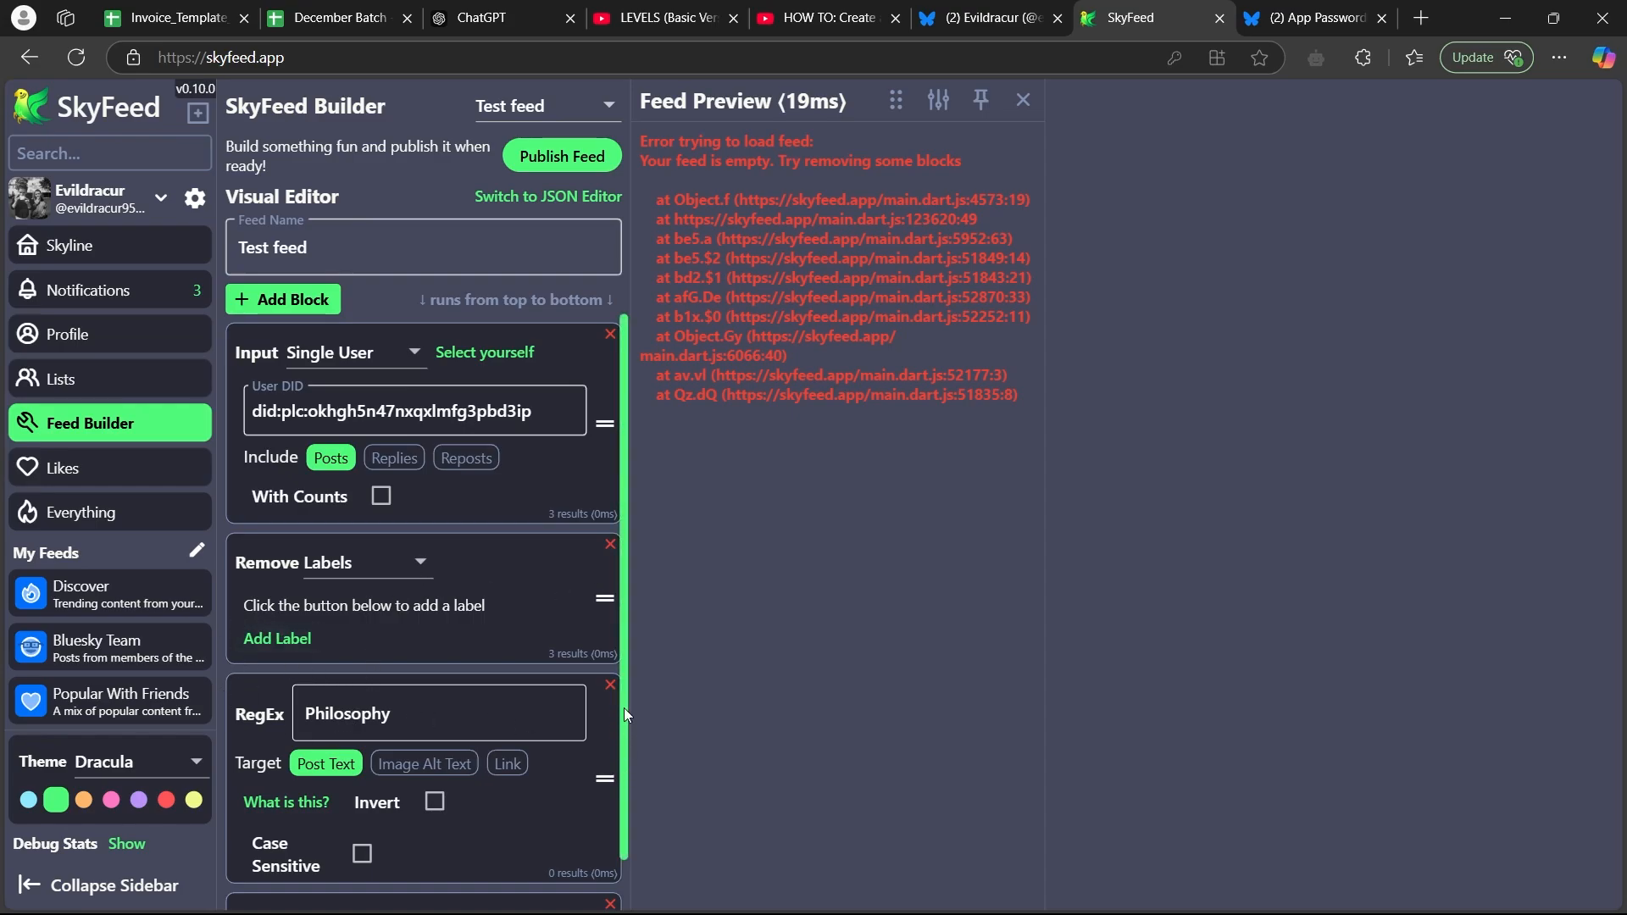
# - Replace the RegEx block's Philosophy filter with Why, keeping Post Text as the target
pyautogui.moveTo(623, 708); pyautogui.dragTo(625, 773)
pyautogui.doubleClick(401, 640)
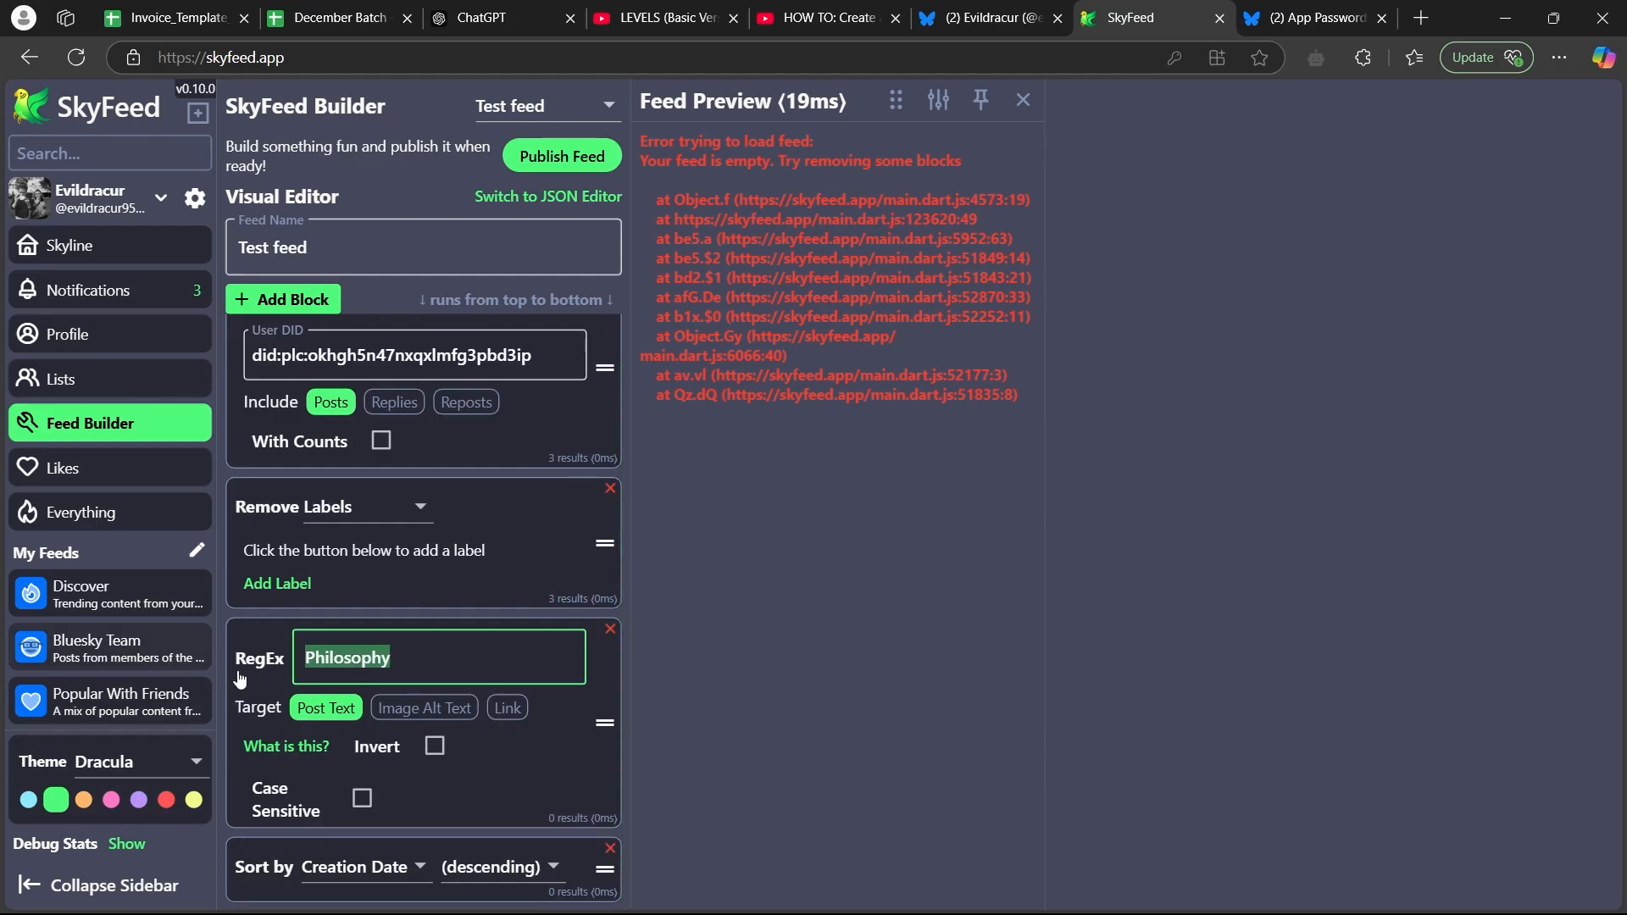
pyautogui.press('BackSpace')
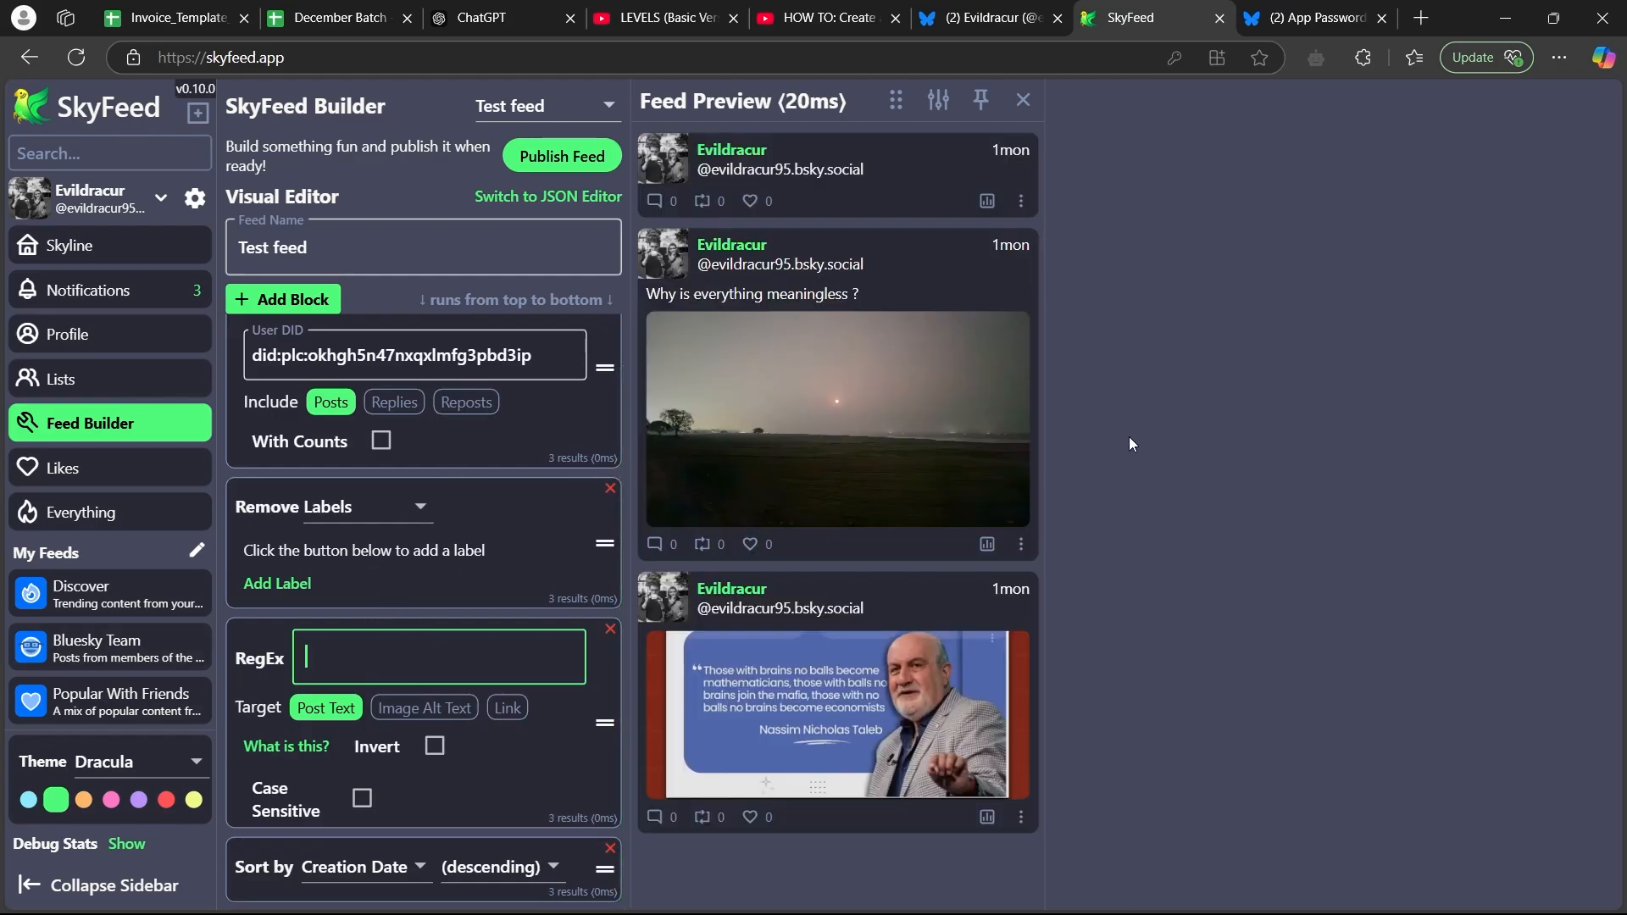
pyautogui.write('Why')
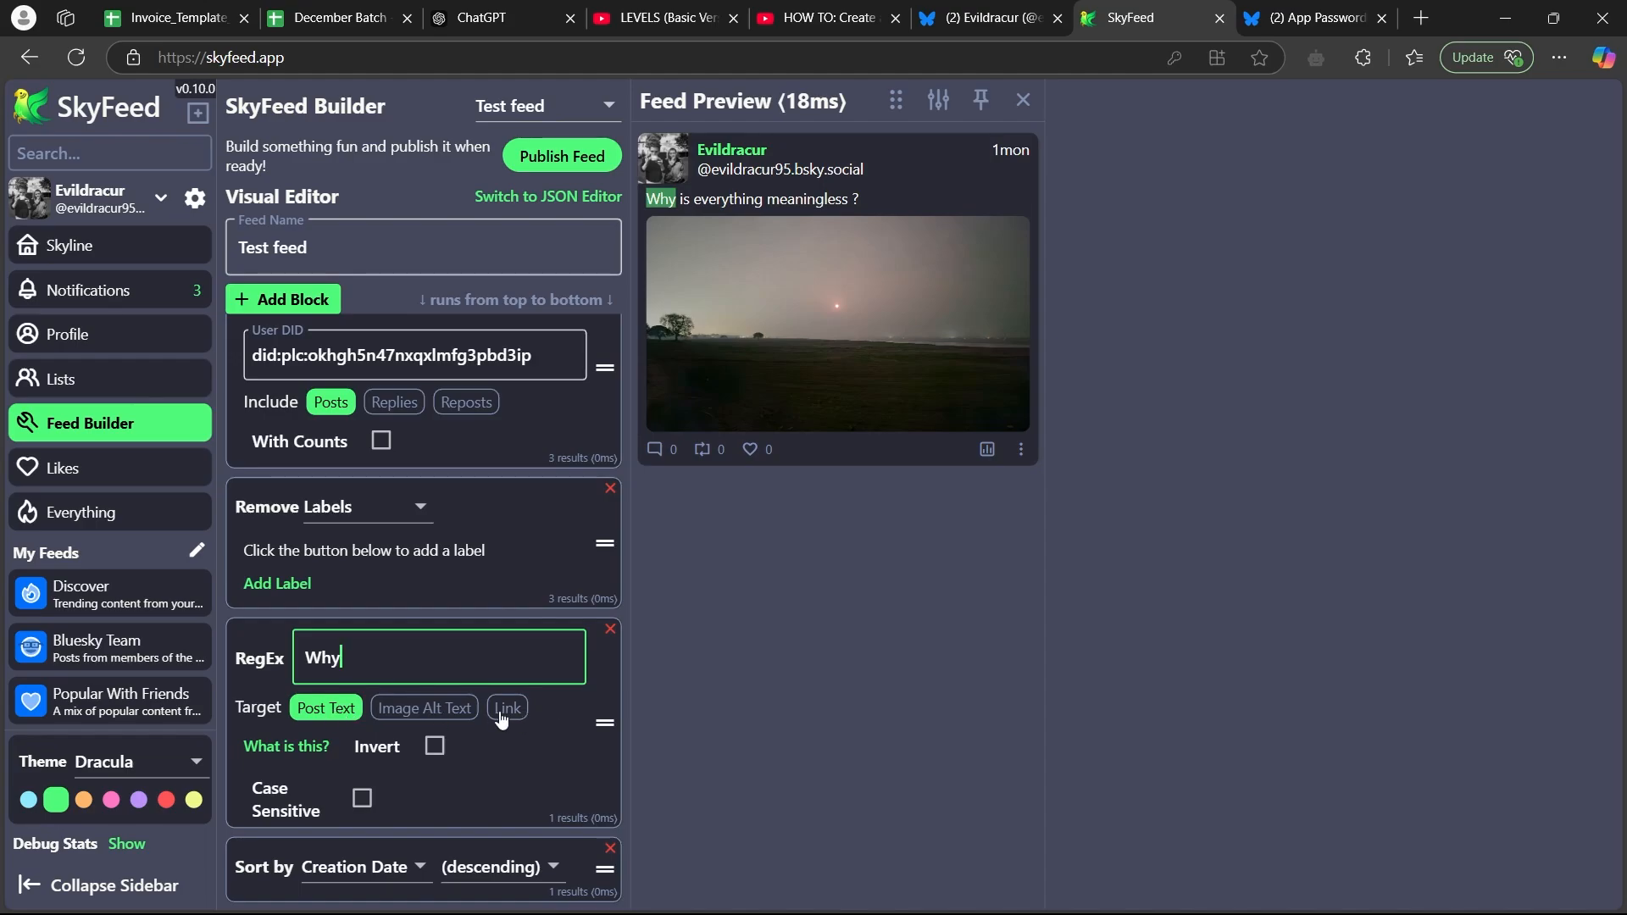
pyautogui.moveTo(375, 655); pyautogui.dragTo(299, 658)
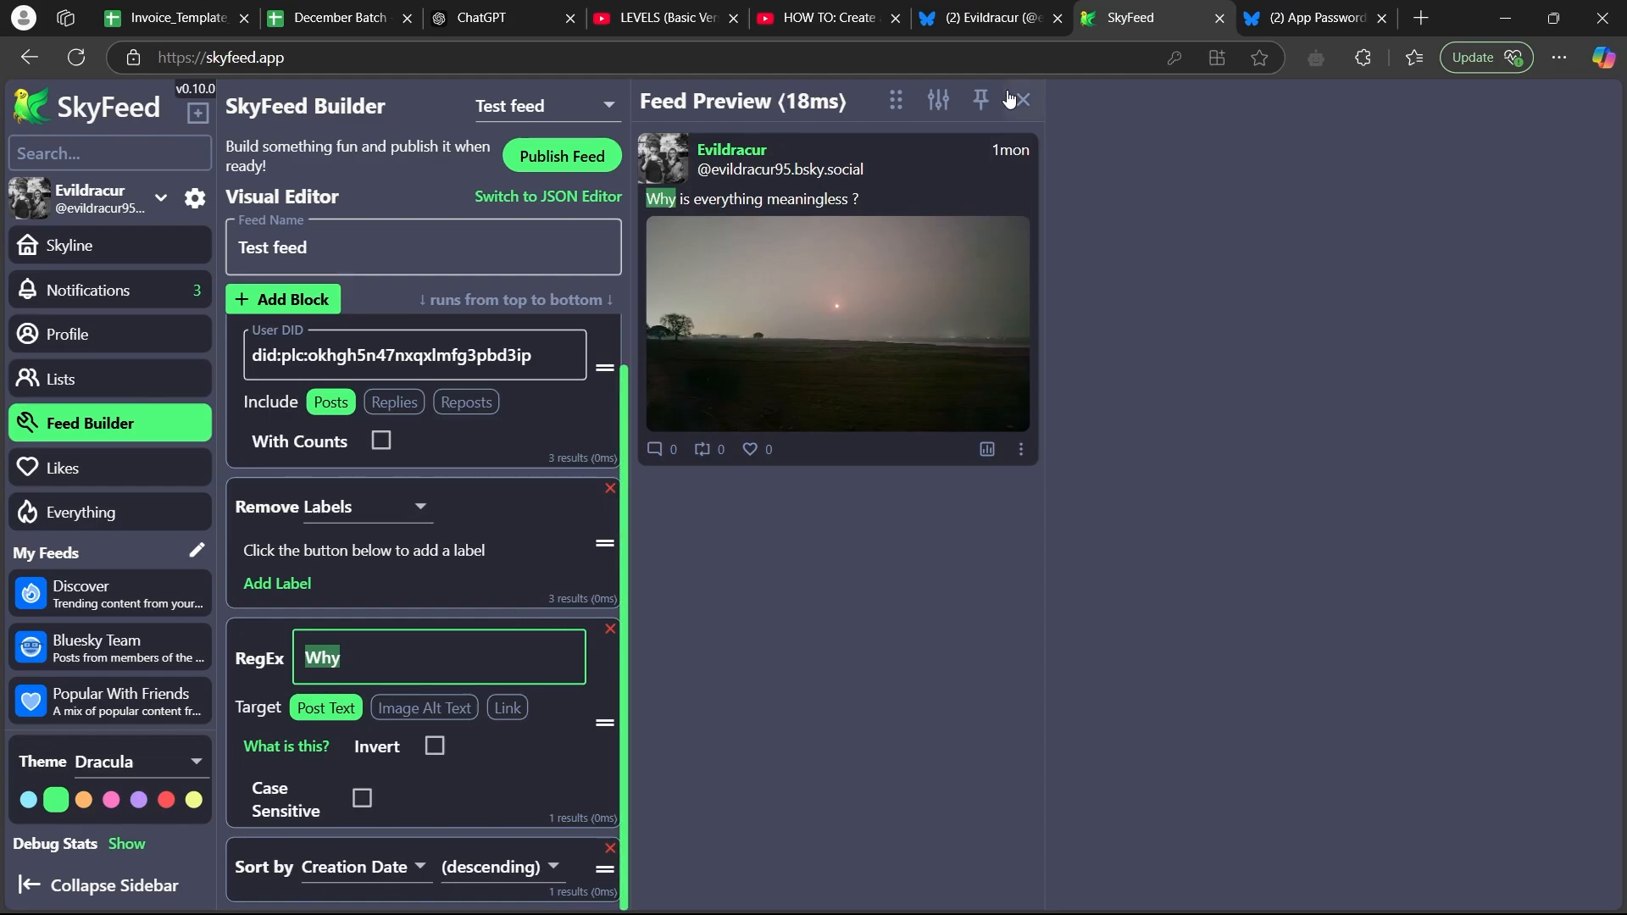
pyautogui.click(1058, 523)
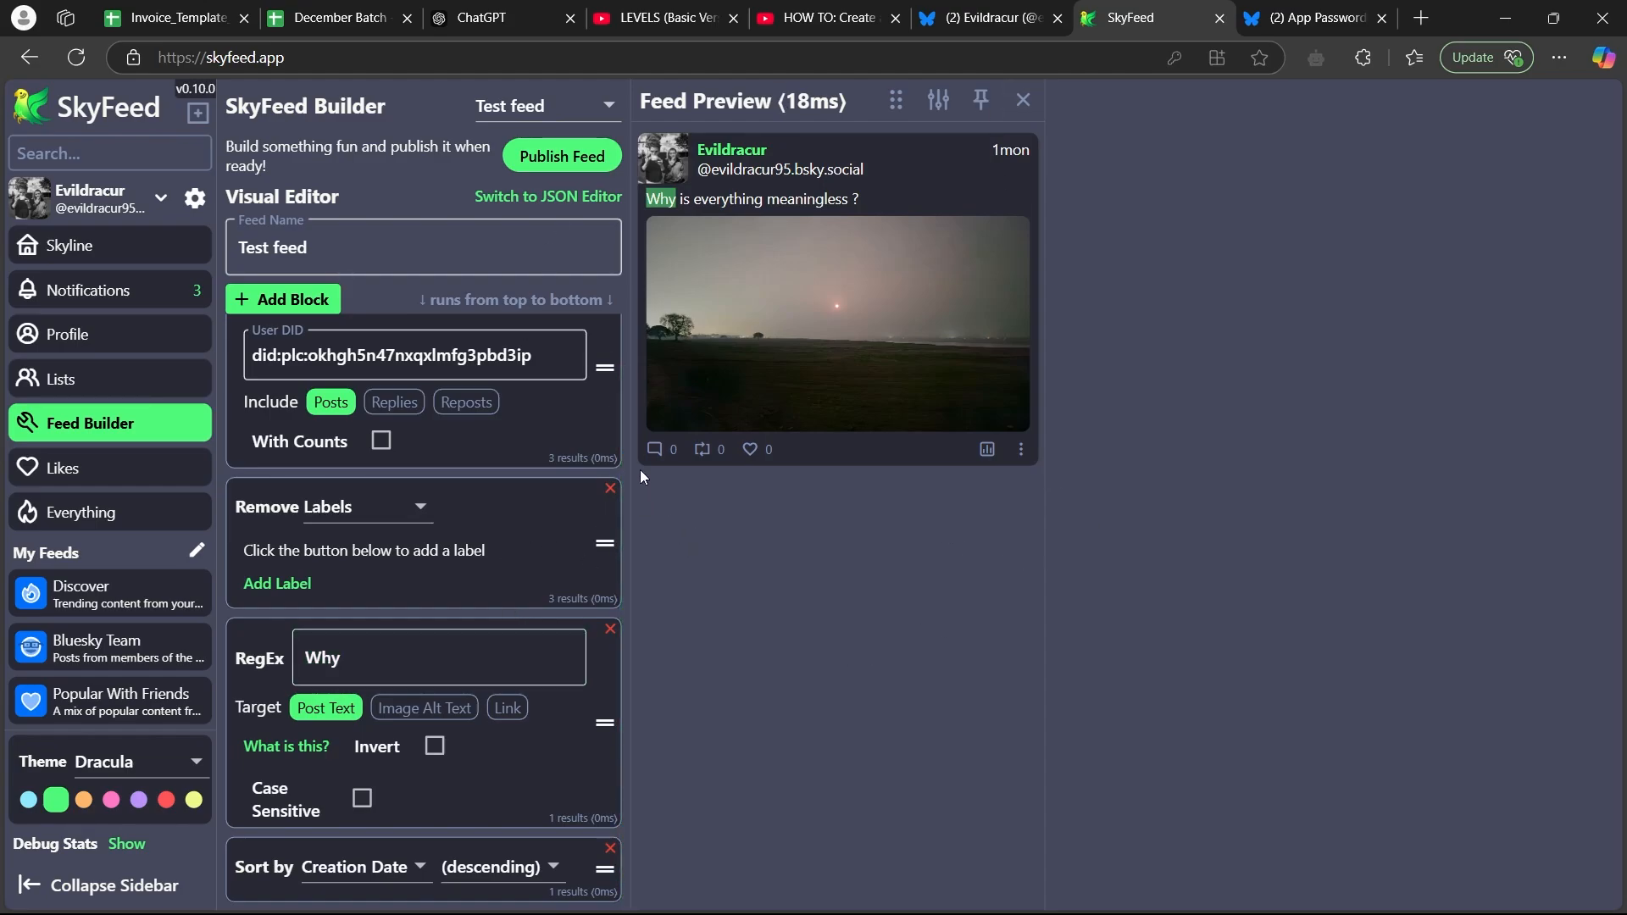
# - Sort the feed by Like Count in descending order
pyautogui.click(408, 869)
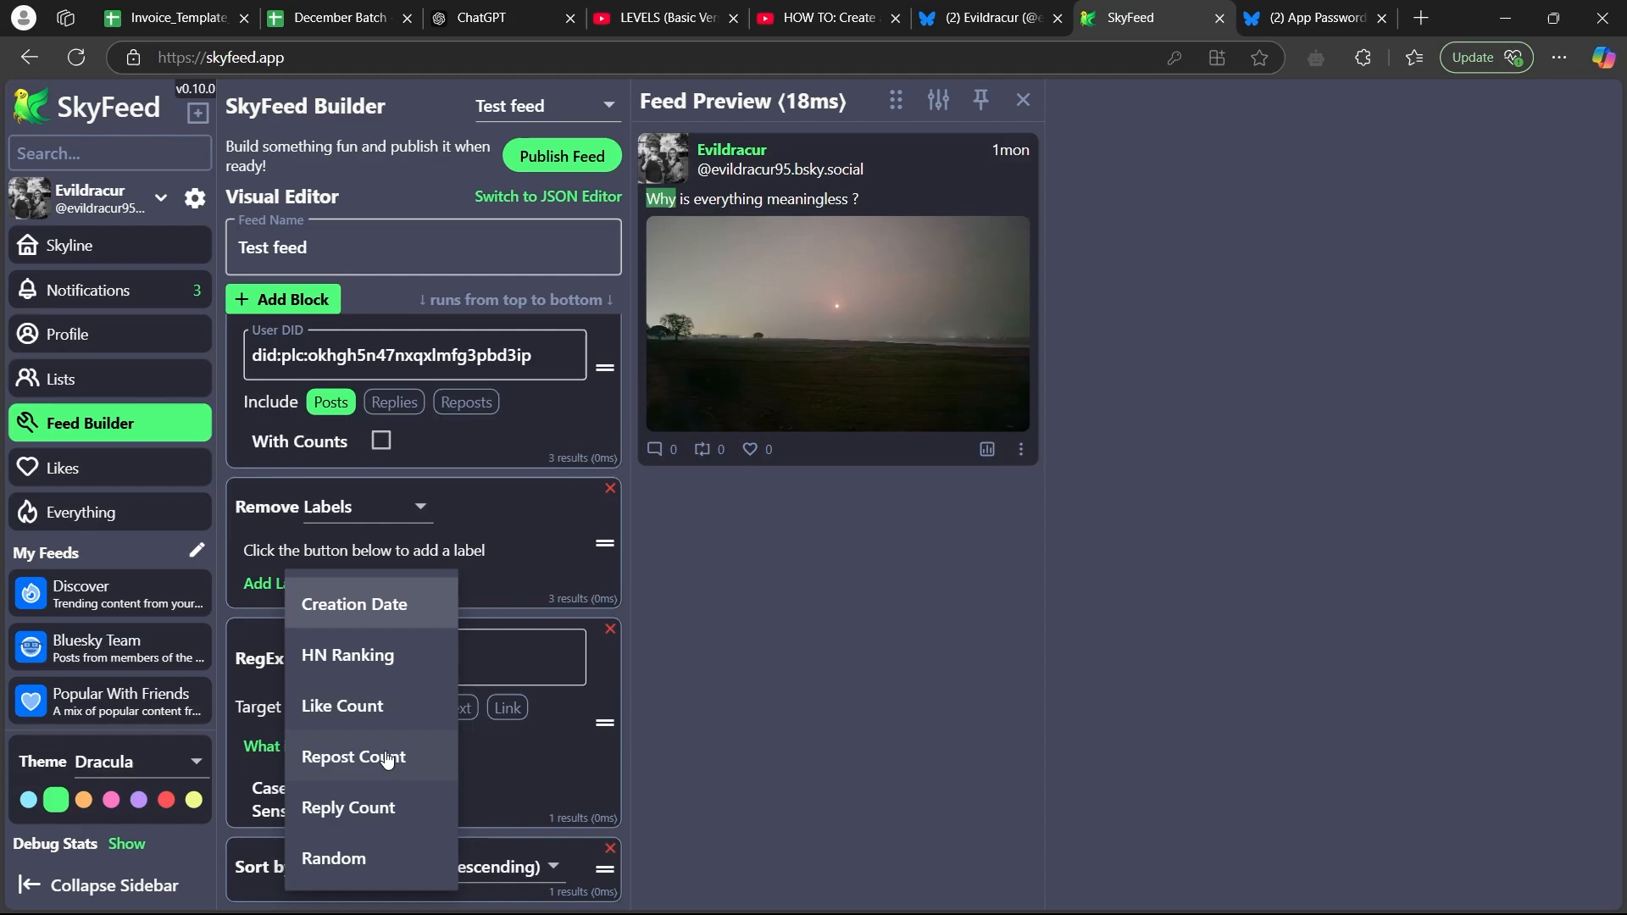
pyautogui.click(352, 706)
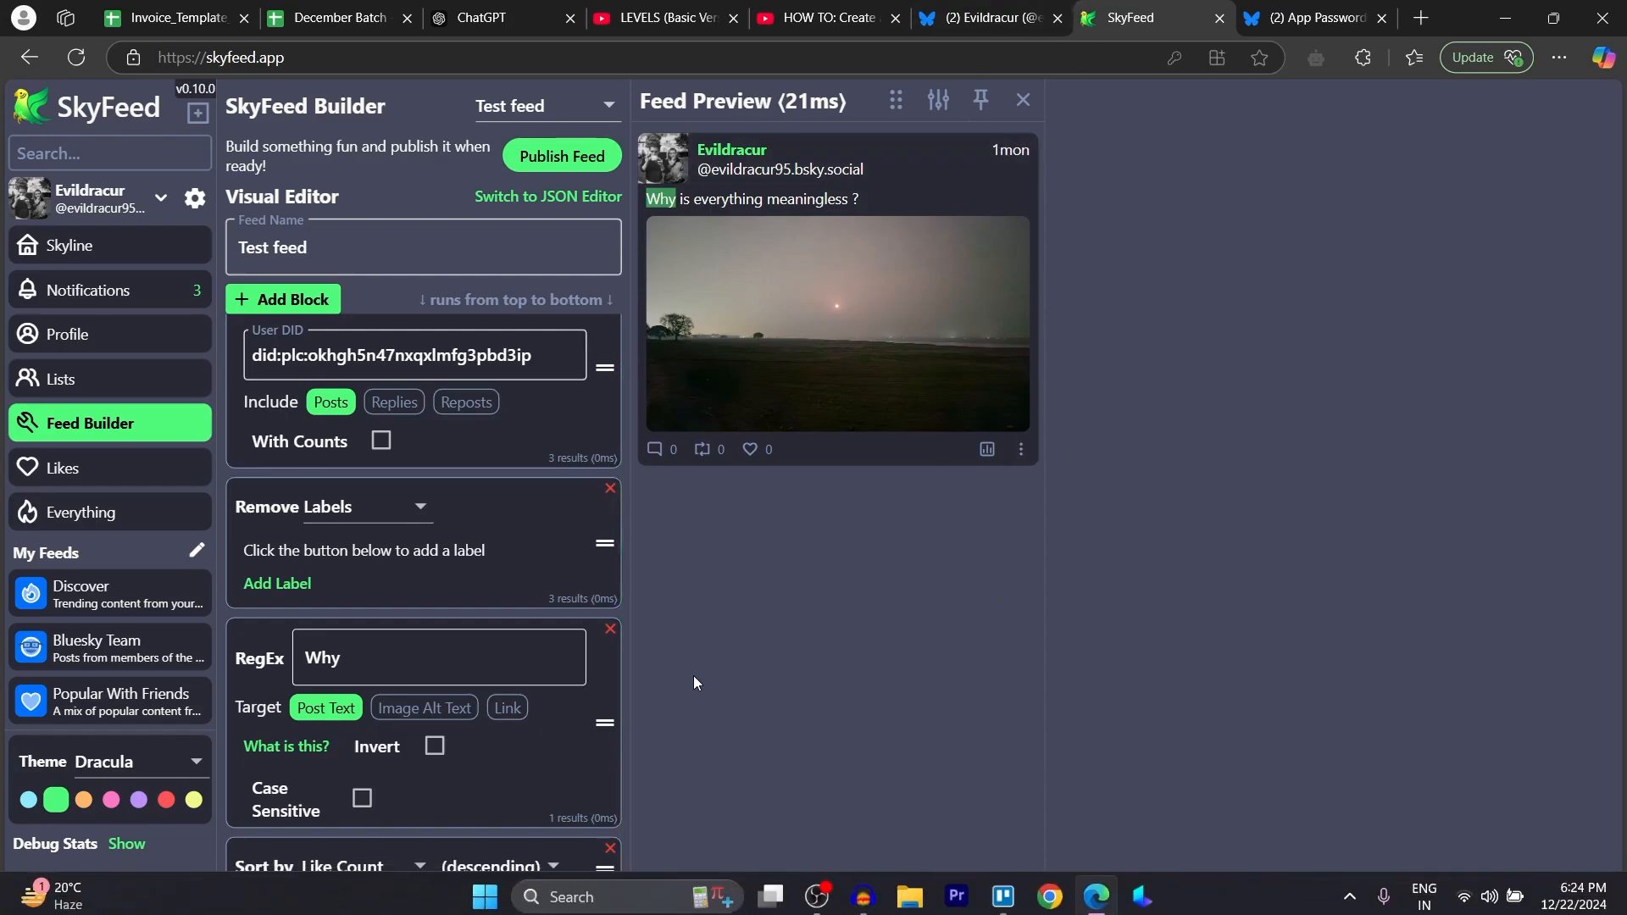
pyautogui.moveTo(342, 659); pyautogui.dragTo(322, 659)
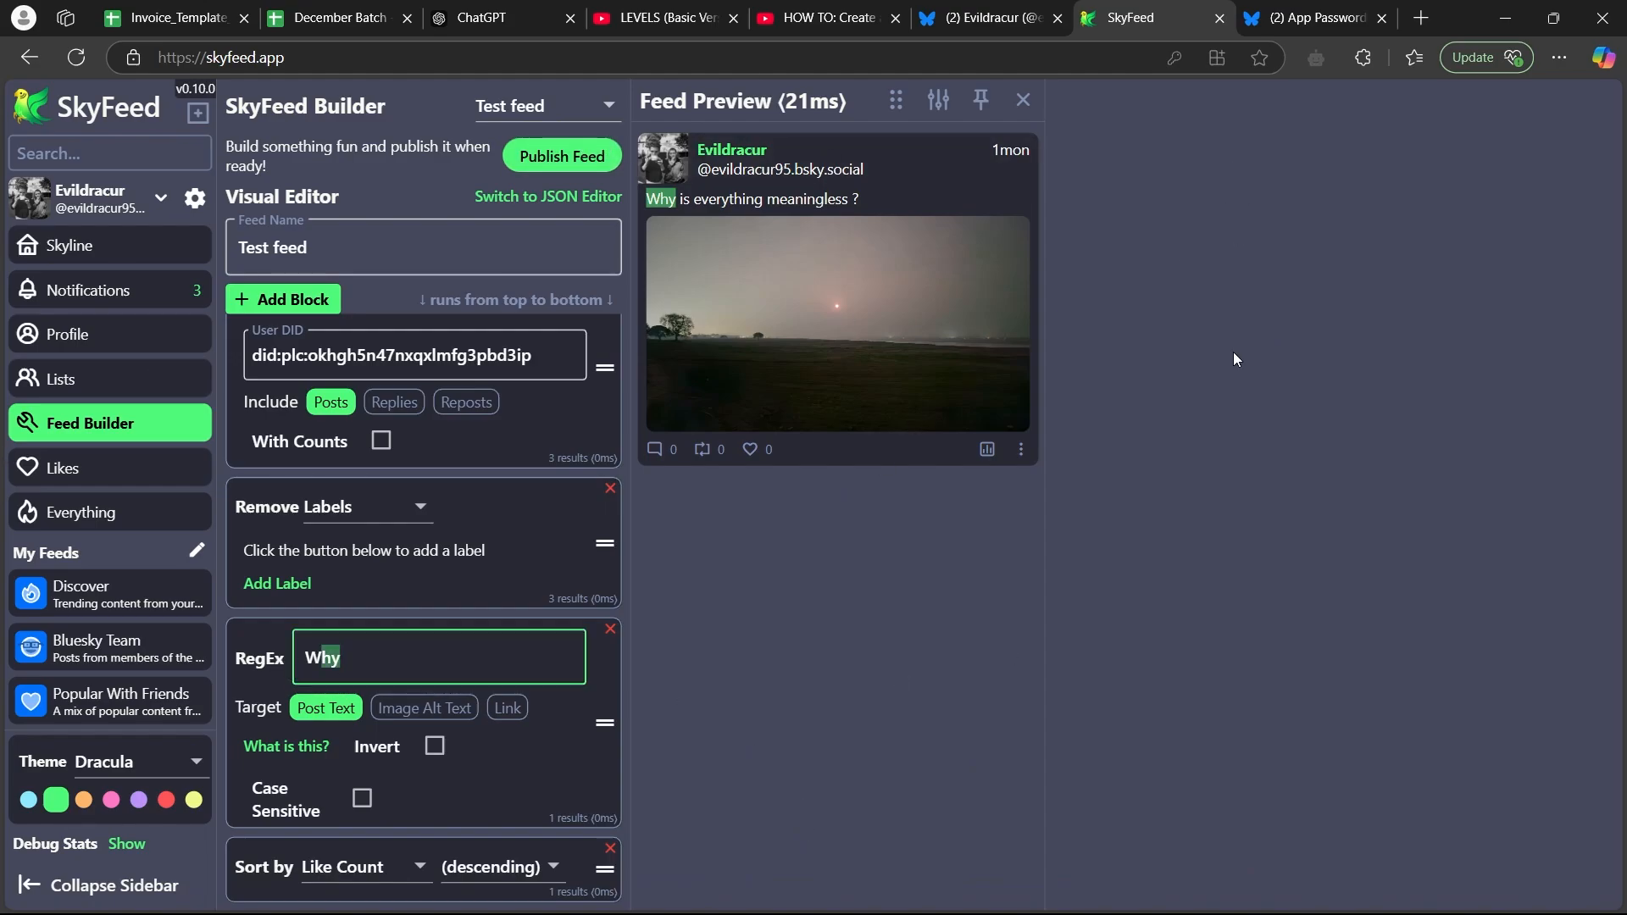
# - Publish Test feed with the description crvvxvr and the EUPL-1.2 (allow remixes with same license) license
pyautogui.click(555, 156)
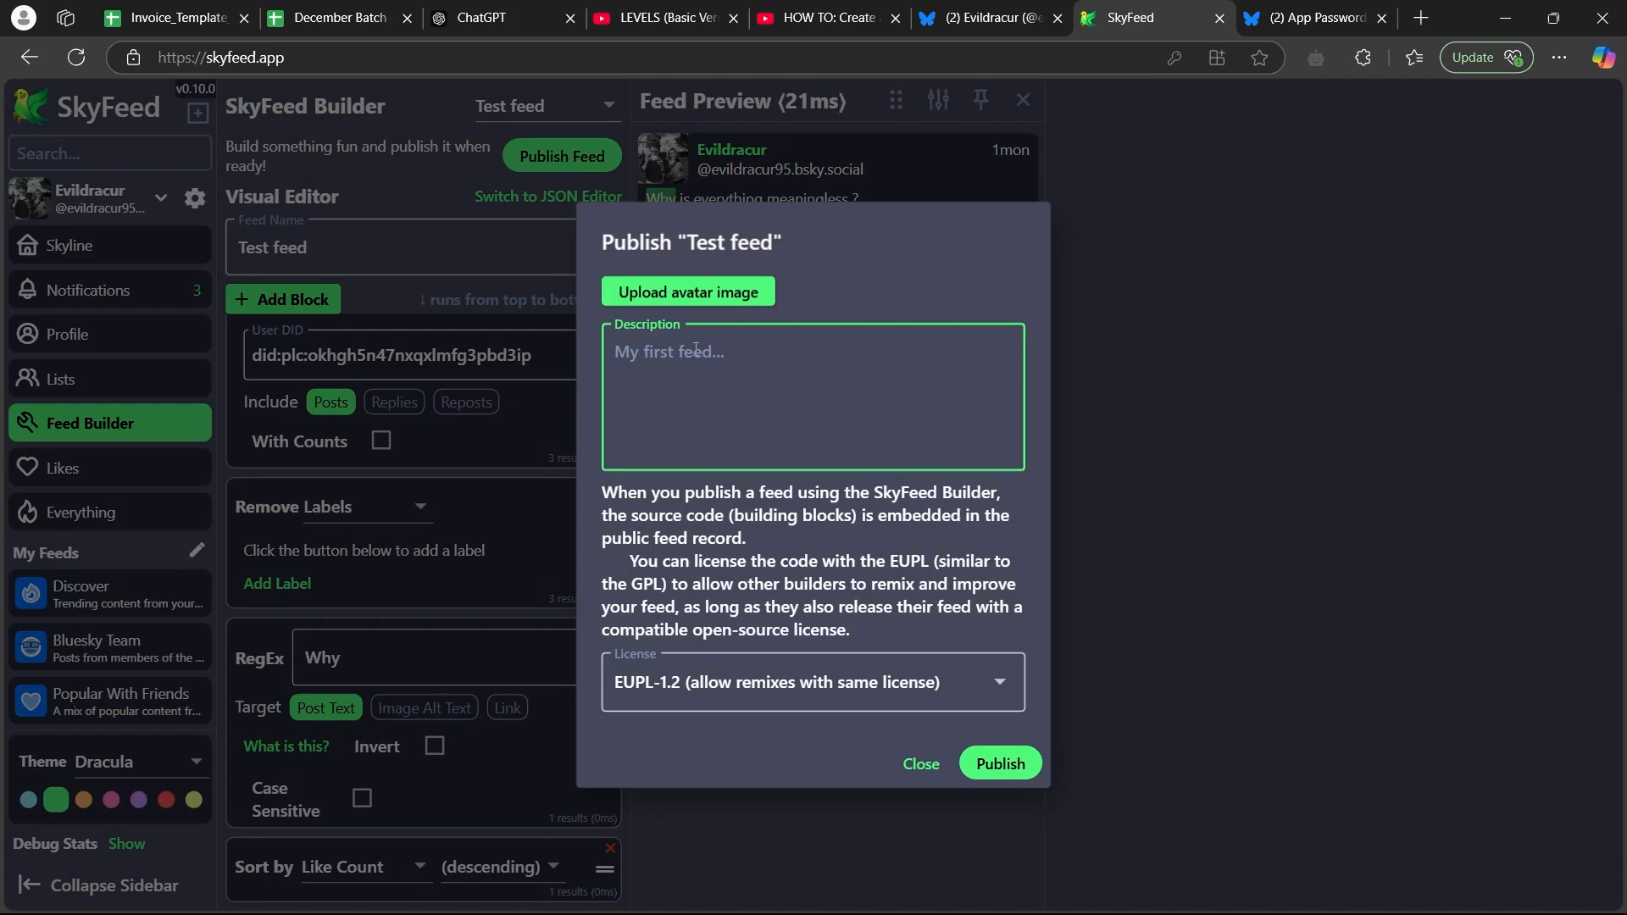
pyautogui.write('crvvxvr')
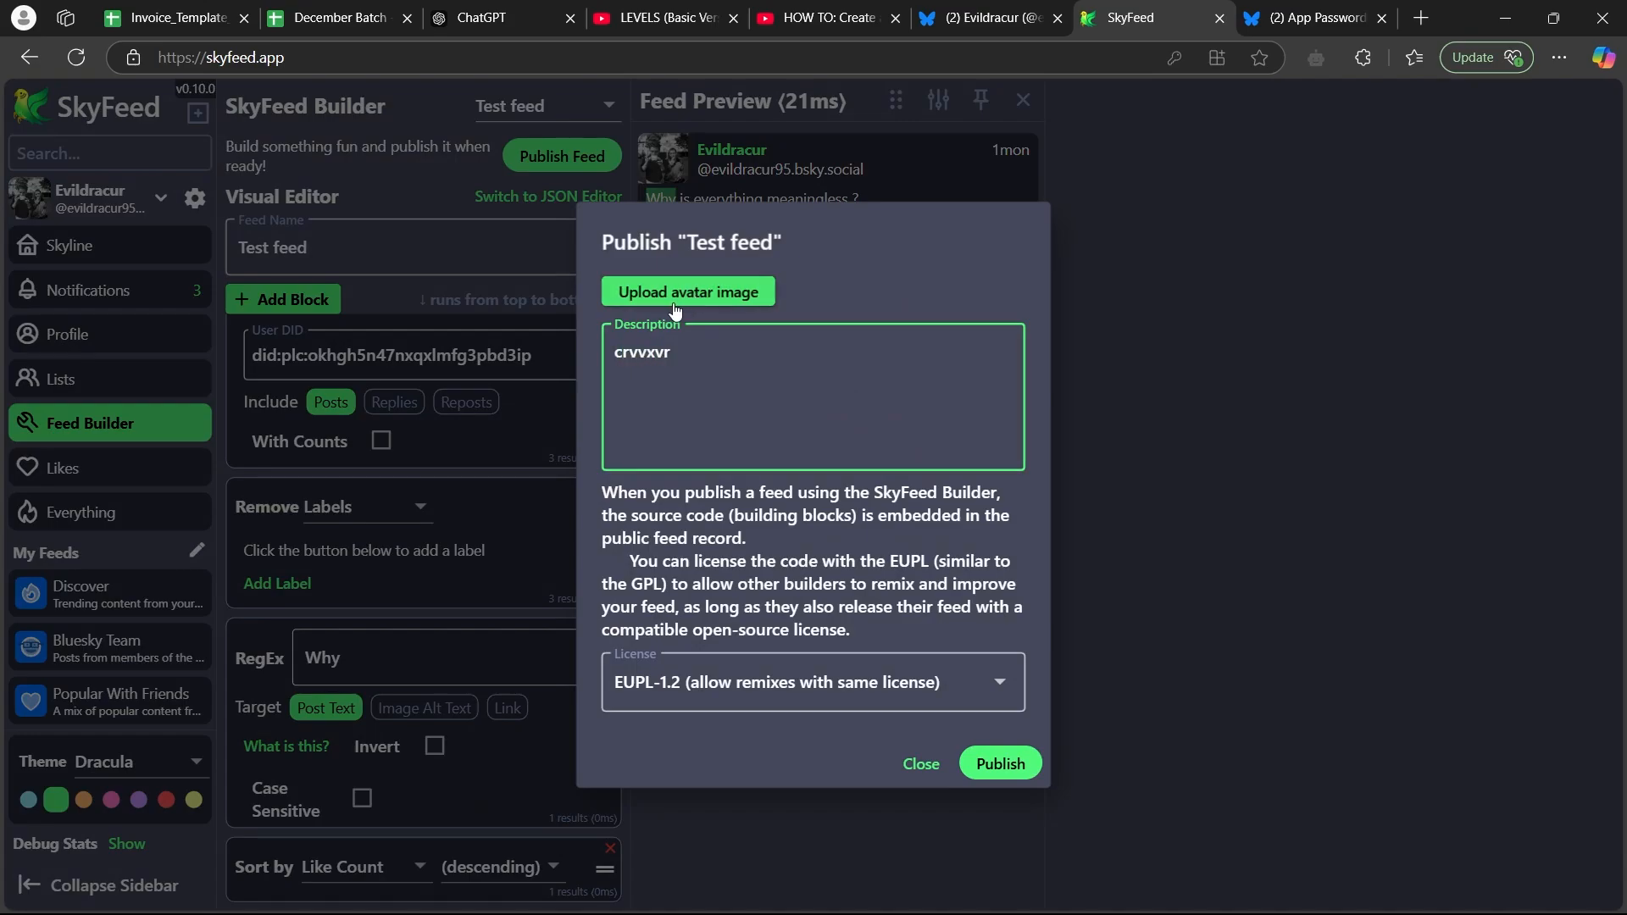
pyautogui.click(912, 688)
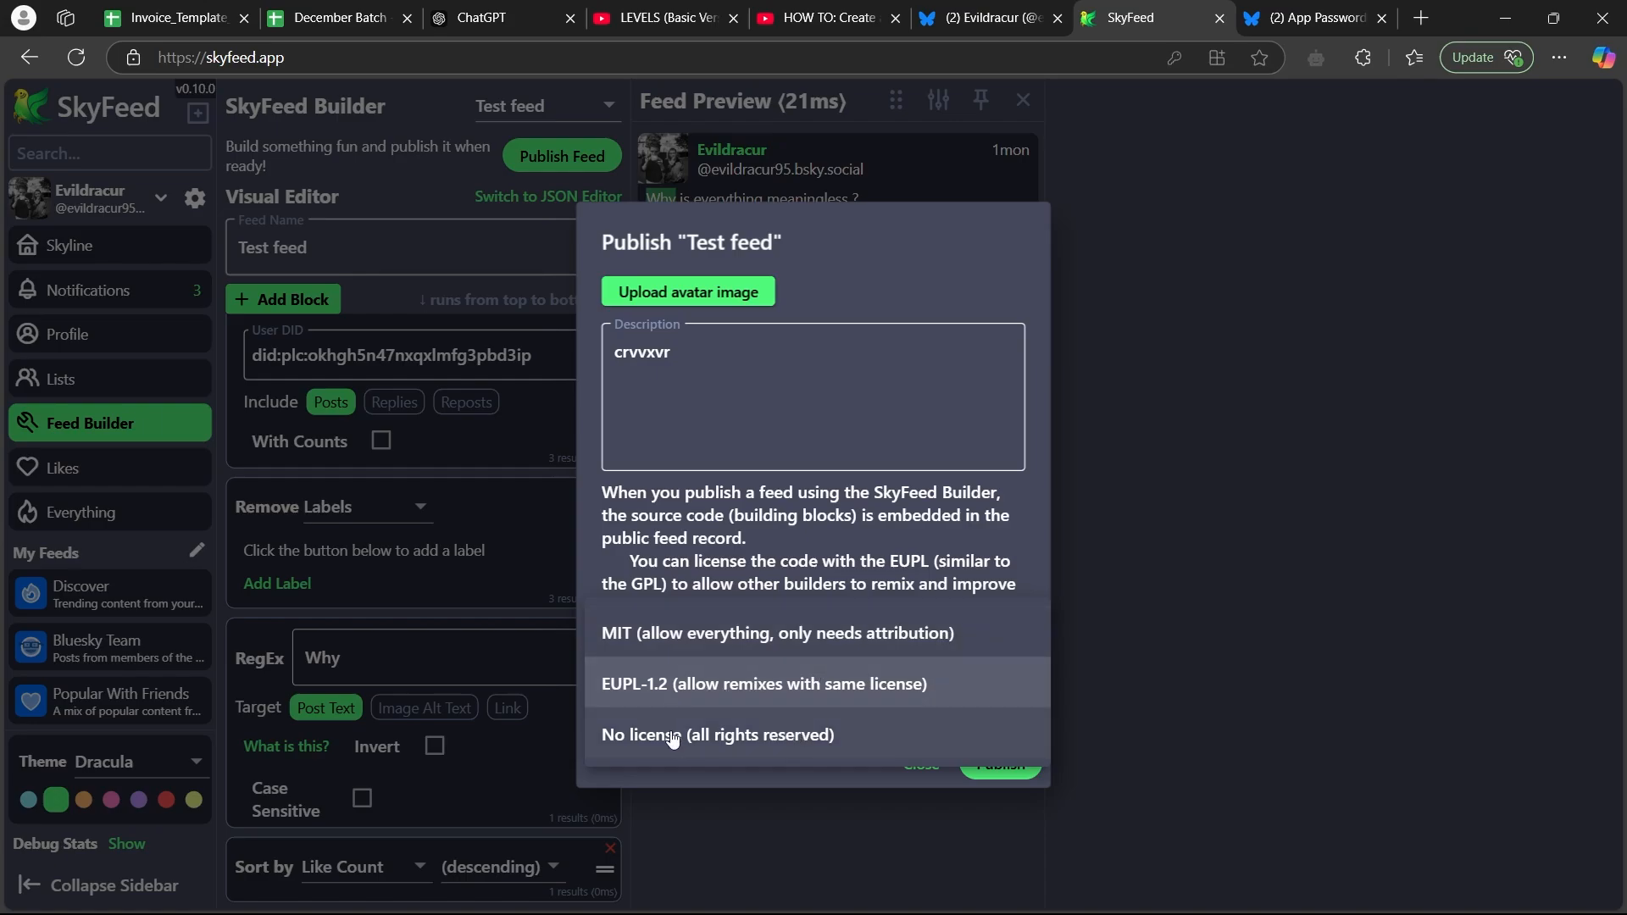
pyautogui.click(748, 674)
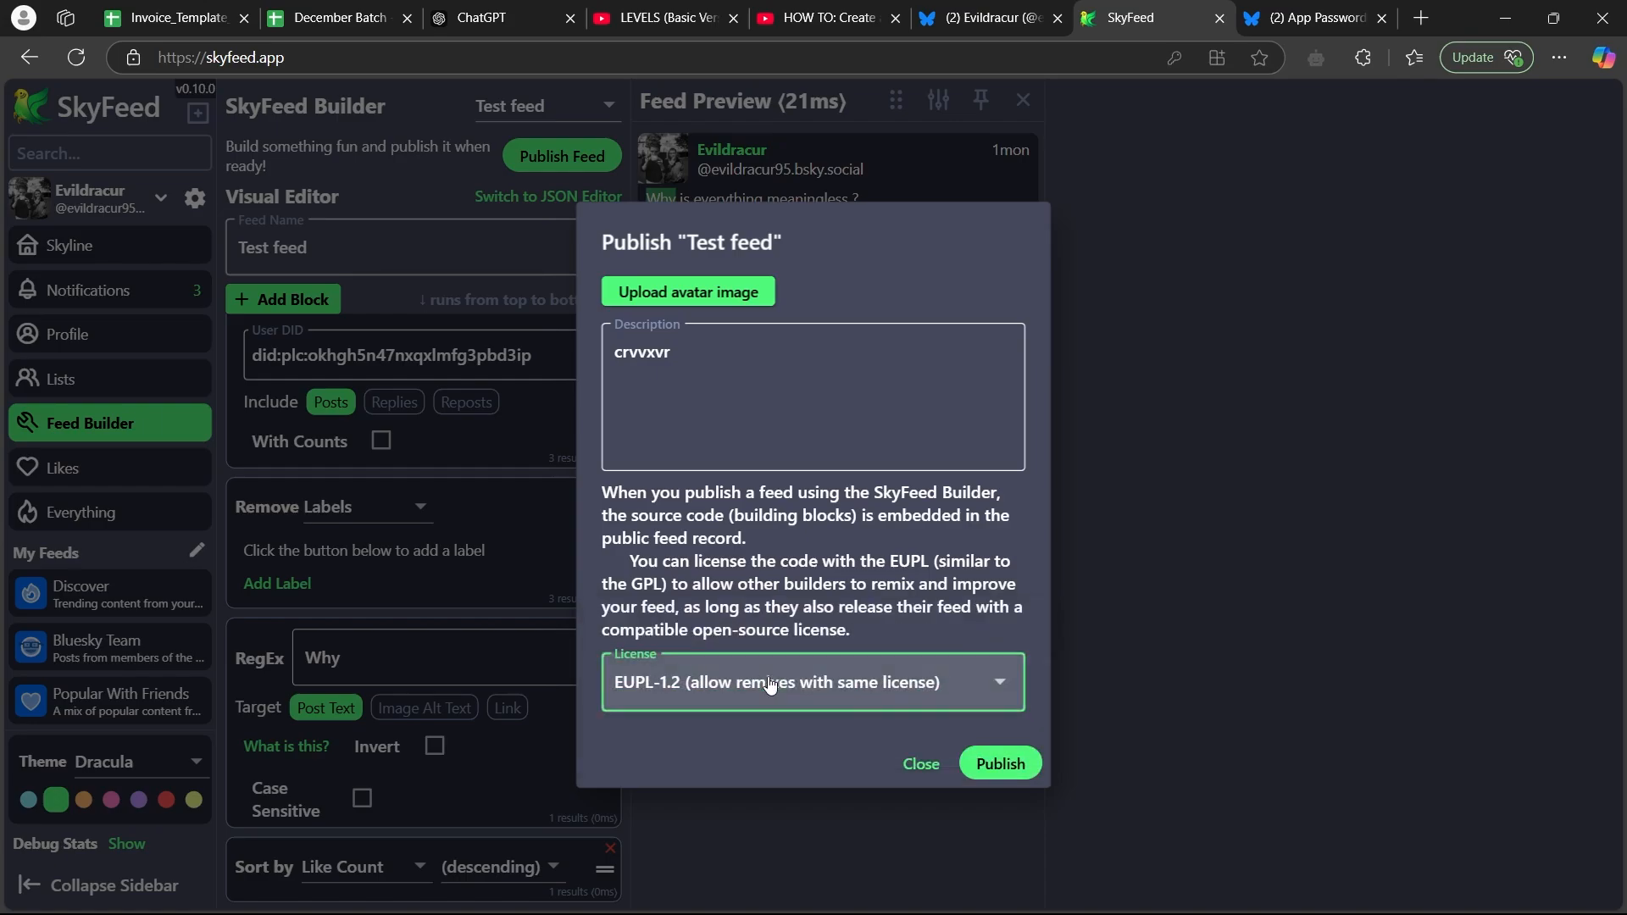
pyautogui.click(996, 765)
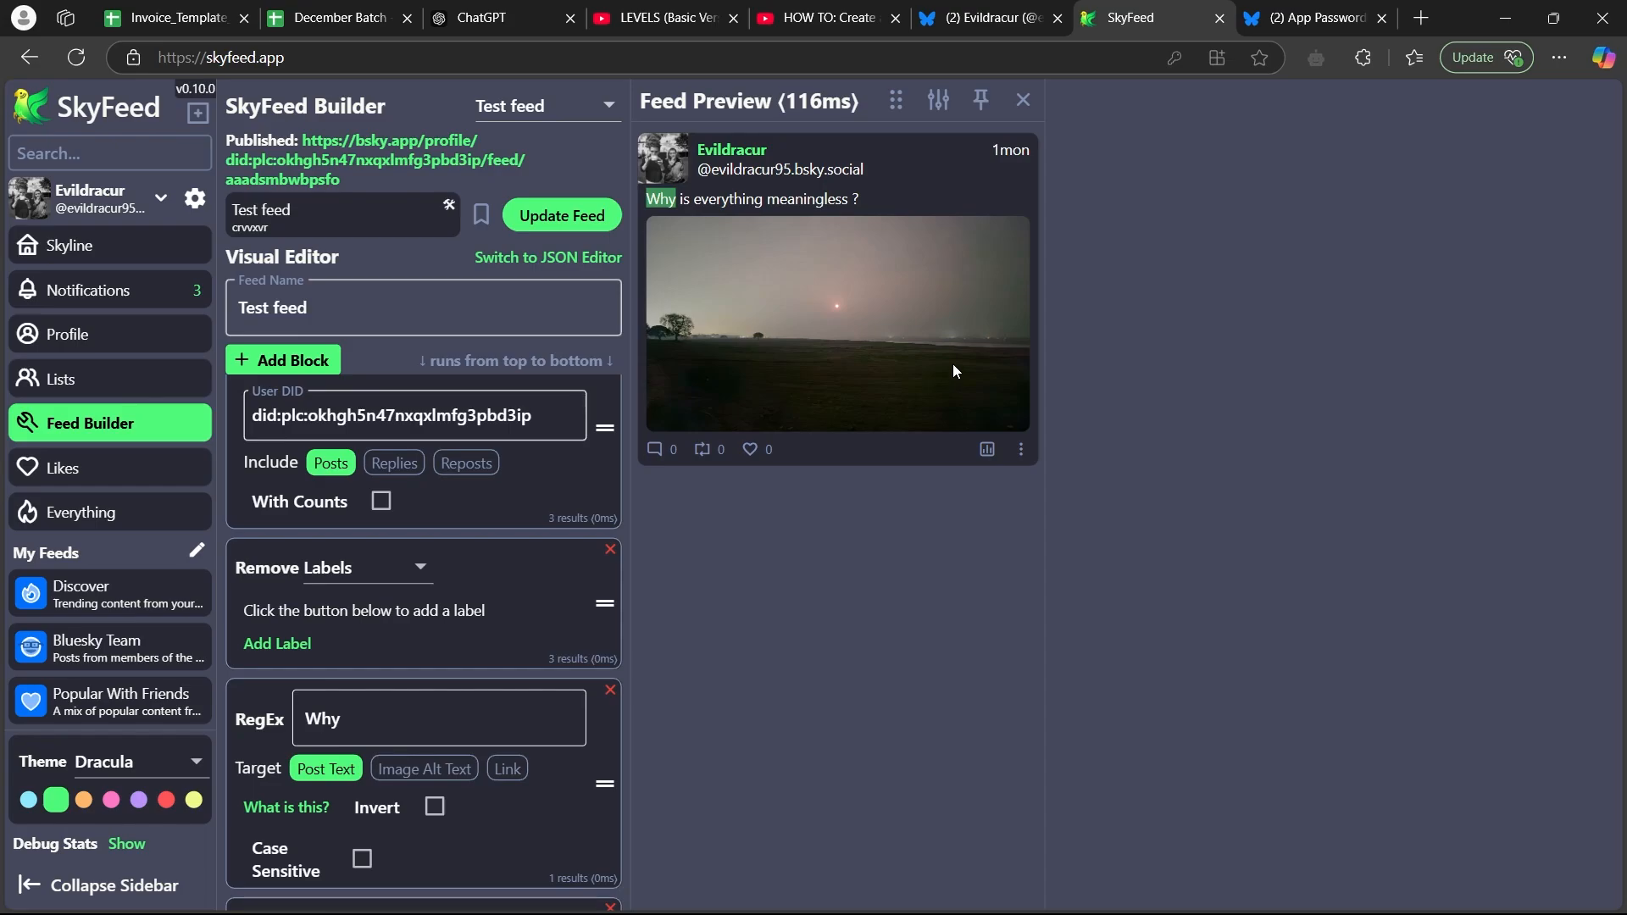
# - Open Test feed from the Bluesky profile's feeds and view its post's image at full size
pyautogui.click(970, 15)
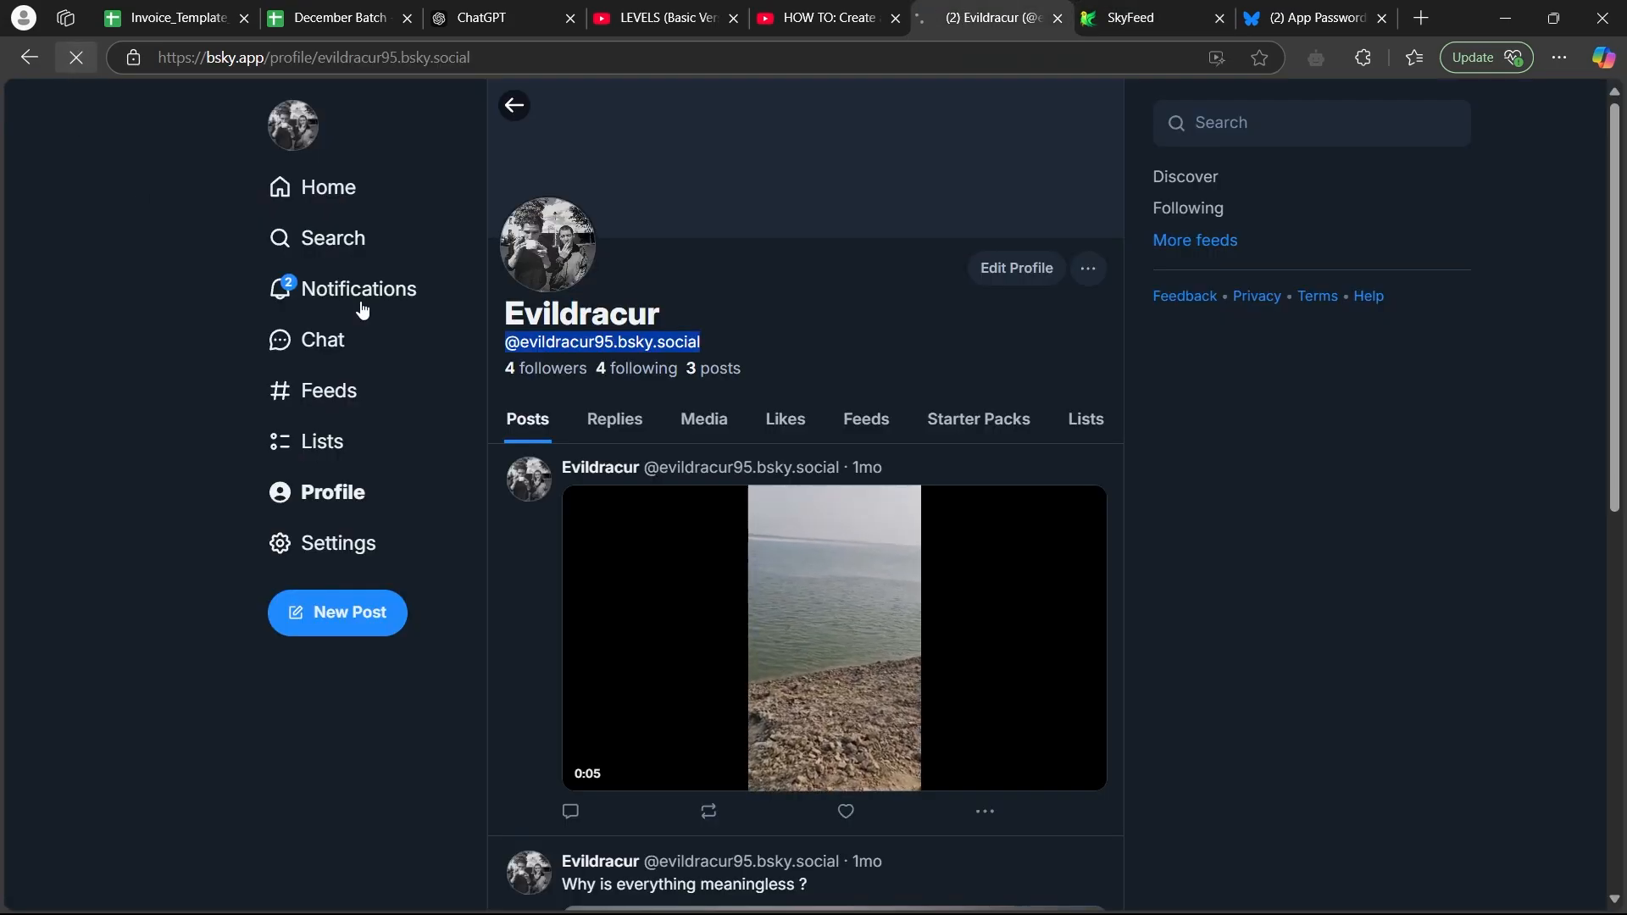
pyautogui.click(864, 419)
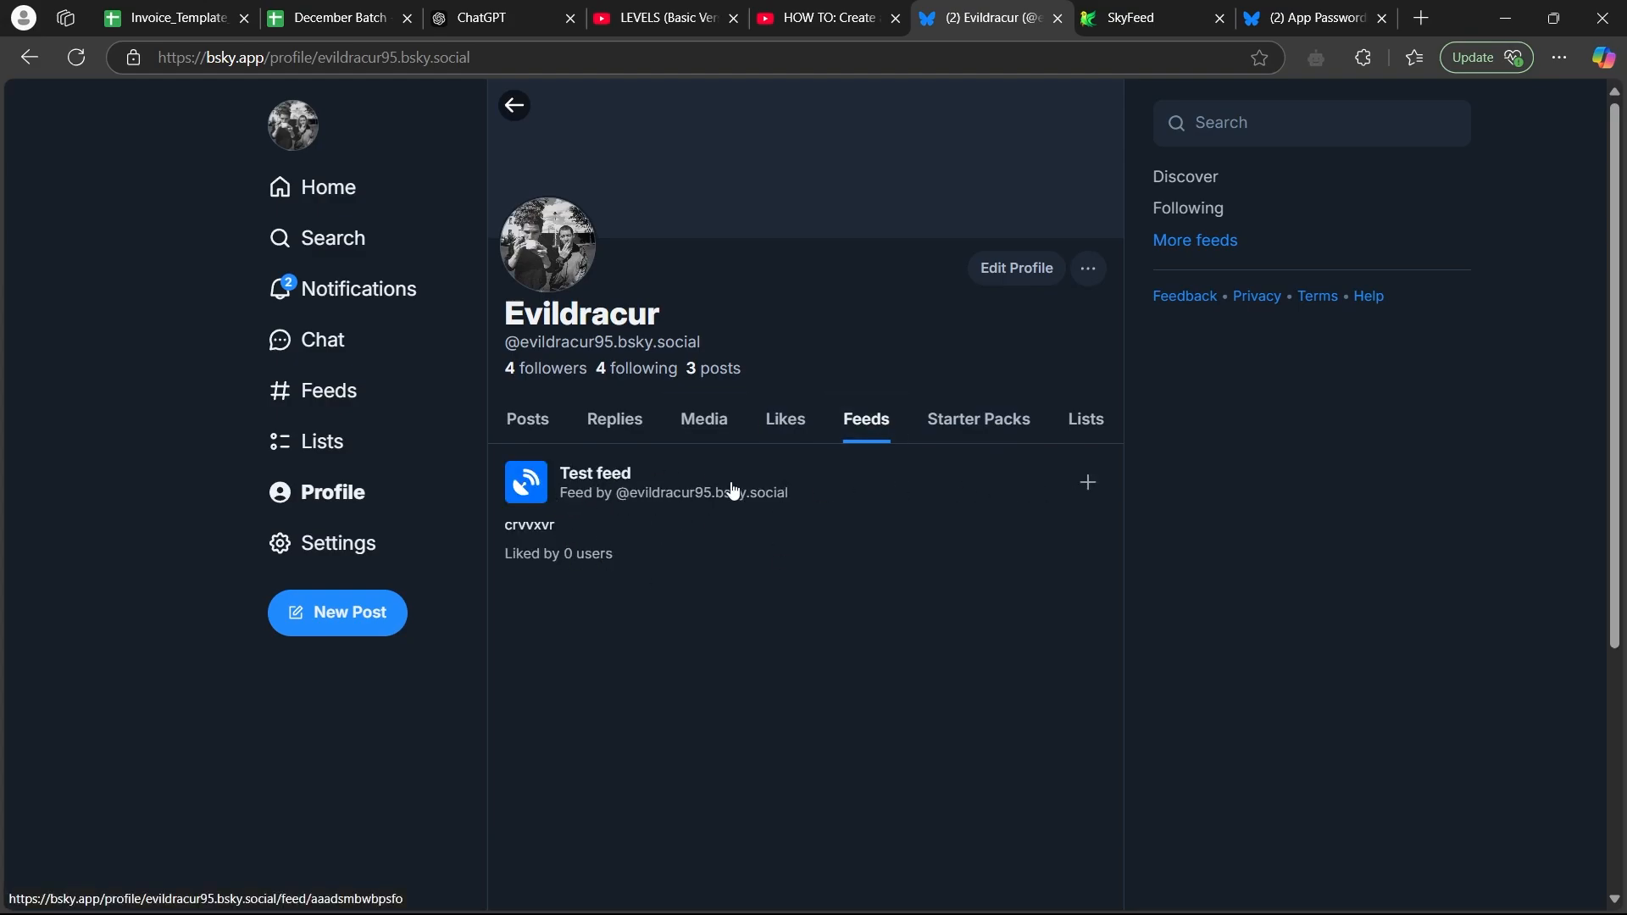
pyautogui.click(730, 488)
pyautogui.click(604, 346)
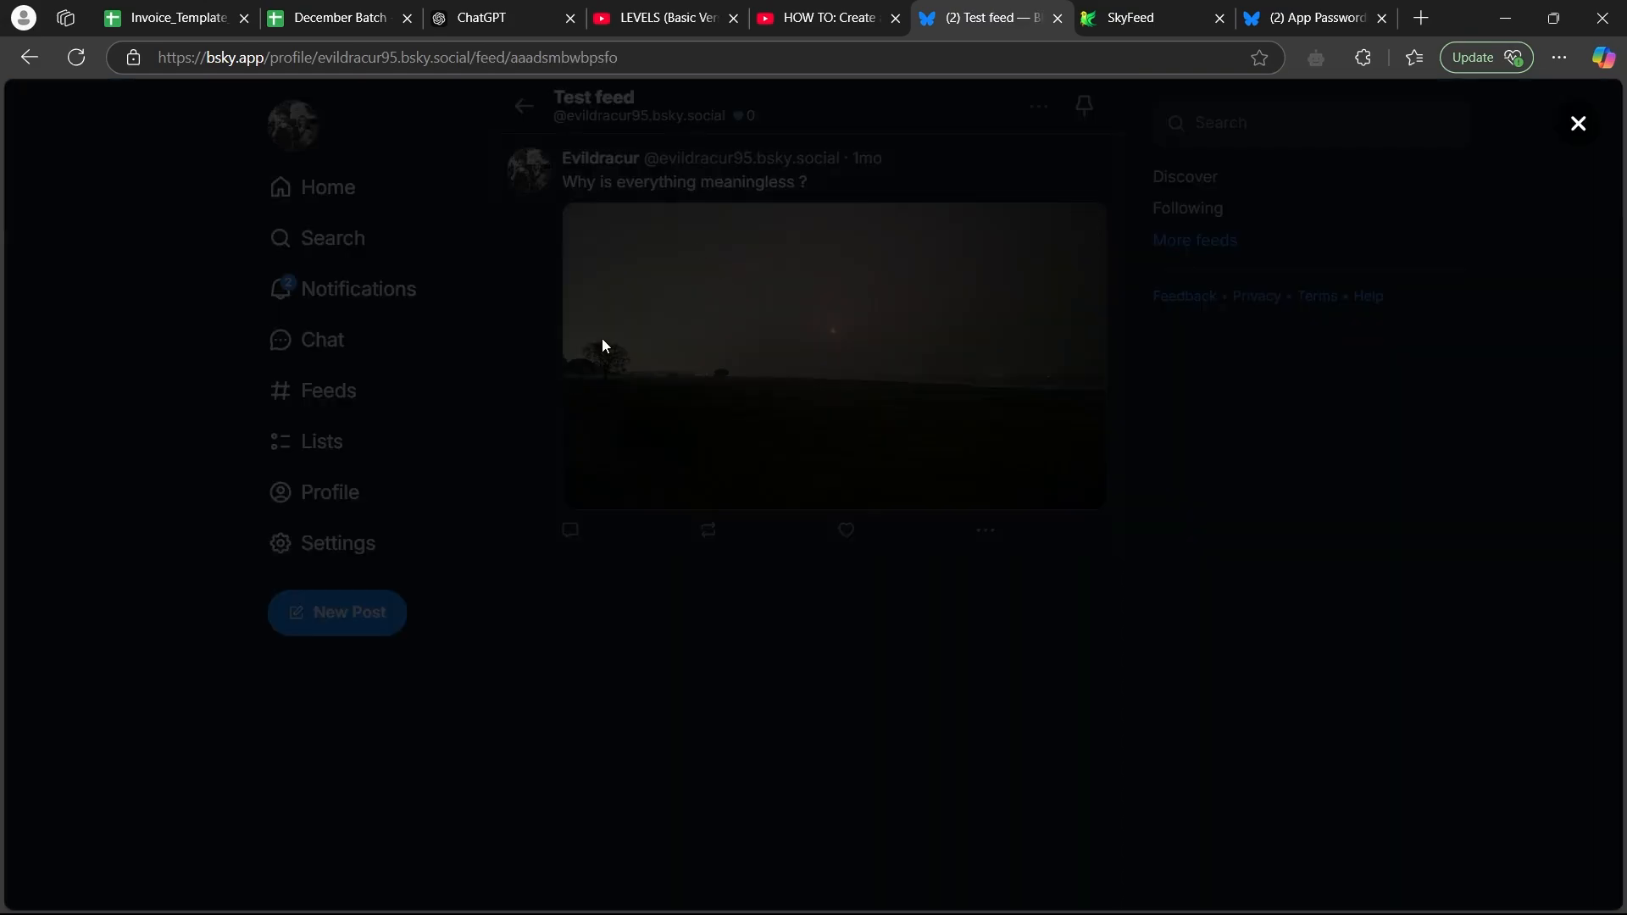
pyautogui.click(1577, 124)
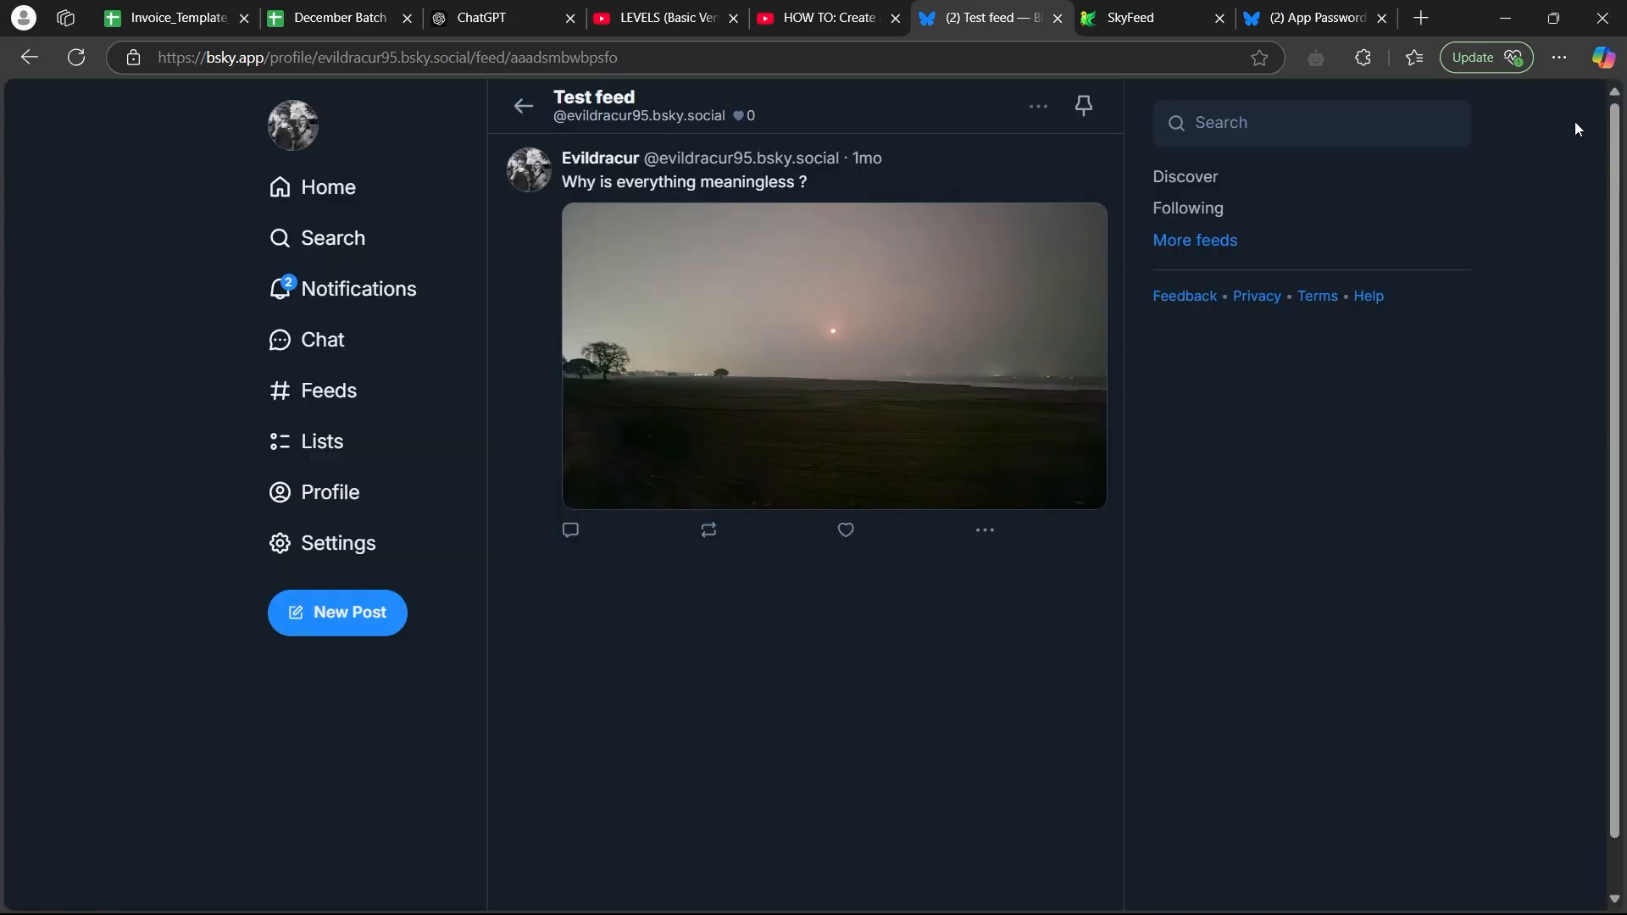